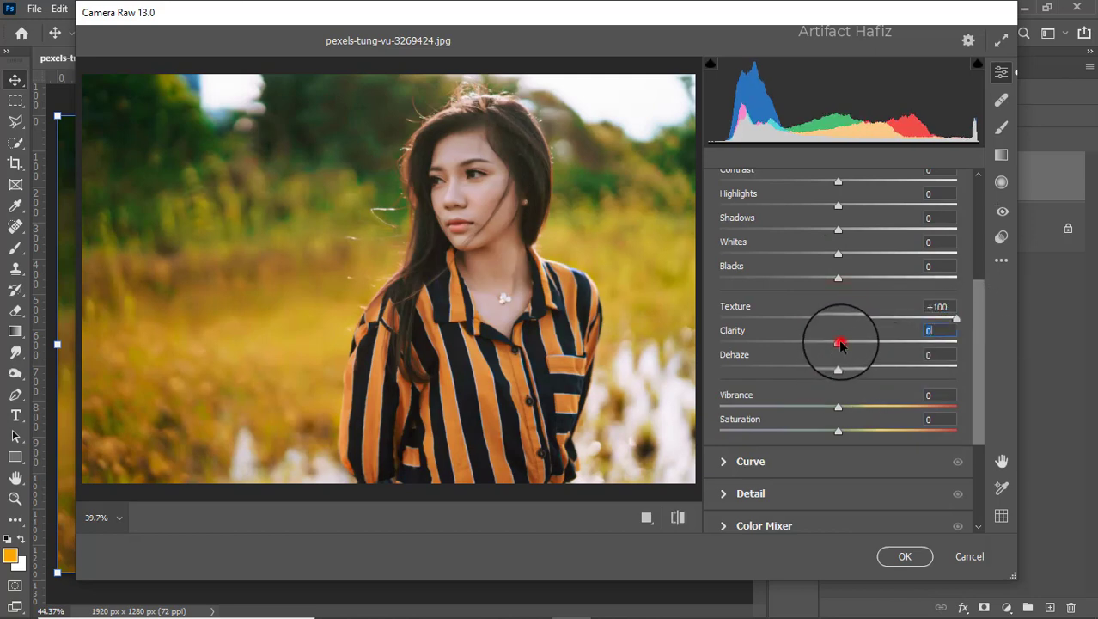
Set Clarity to +10 and apply the Camera Raw adjustments to the Background copy layer
{"action": "mouse_move", "coordinate": [840, 343]}
{"action": "left_mouse_down"}
{"action": "mouse_move", "coordinate": [898, 342]}
{"action": "mouse_move", "coordinate": [848, 341]}
{"action": "left_mouse_up"}
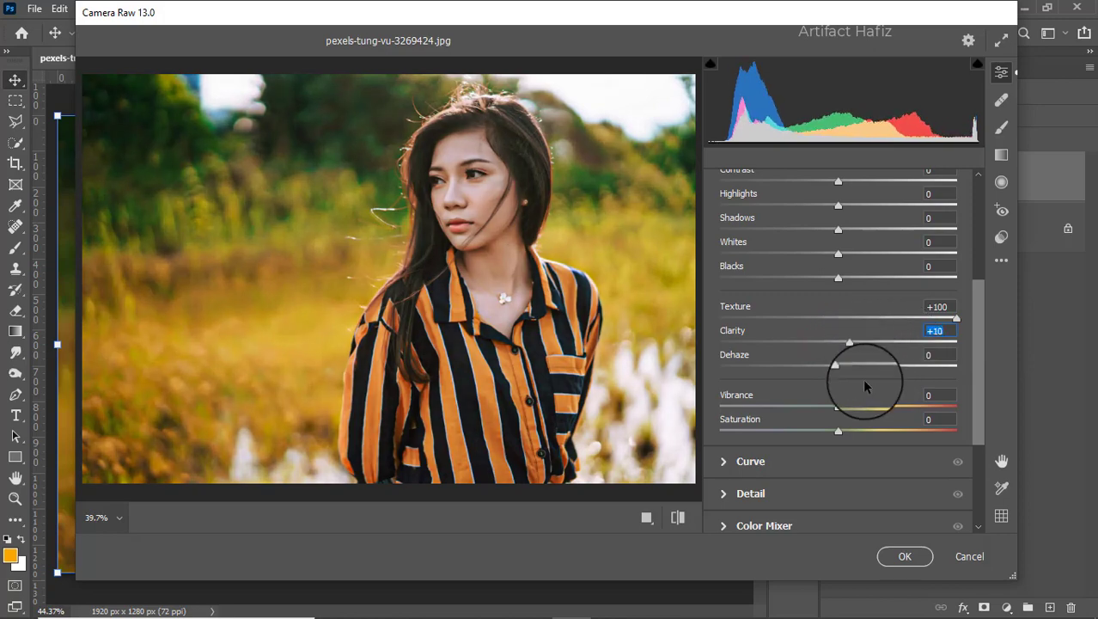
{"action": "left_click", "coordinate": [904, 556]}
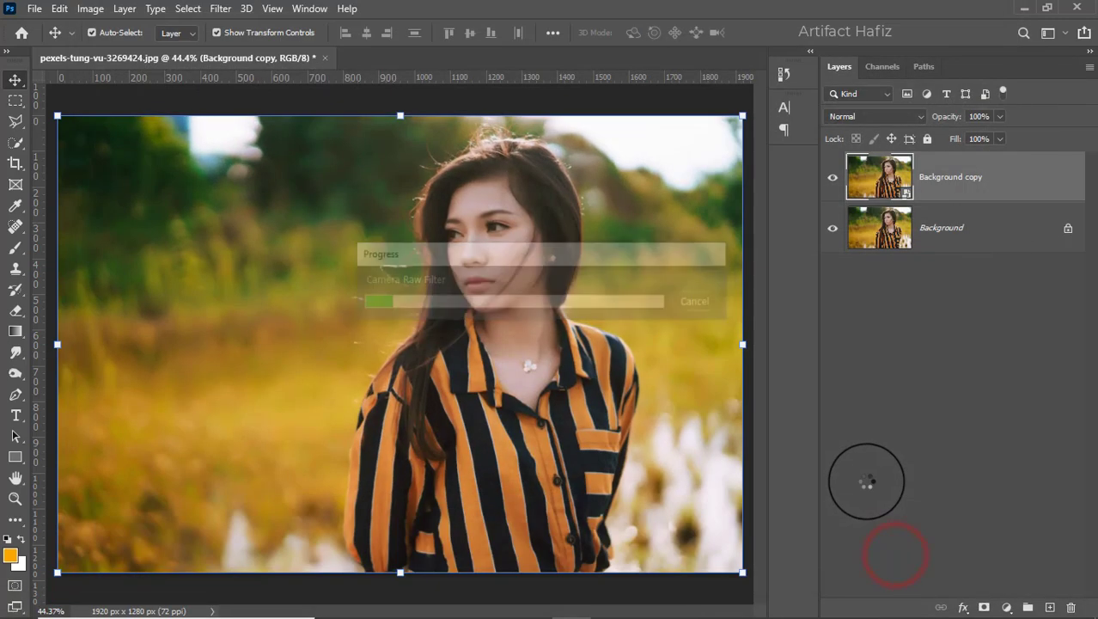
Compare the face with and without the Background copy layer's filter effect
{"action": "scroll", "coordinate": [515, 230], "scroll_direction": "up", "scroll_amount": 5}
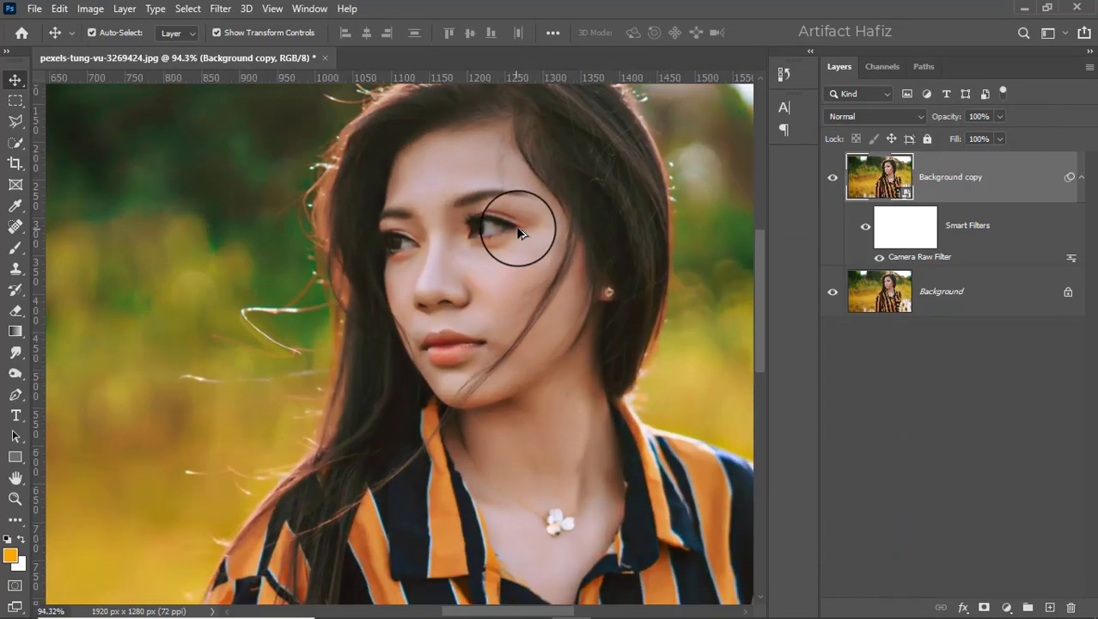
{"action": "scroll", "coordinate": [518, 232], "scroll_direction": "up", "scroll_amount": 2}
{"action": "left_click", "coordinate": [832, 178]}
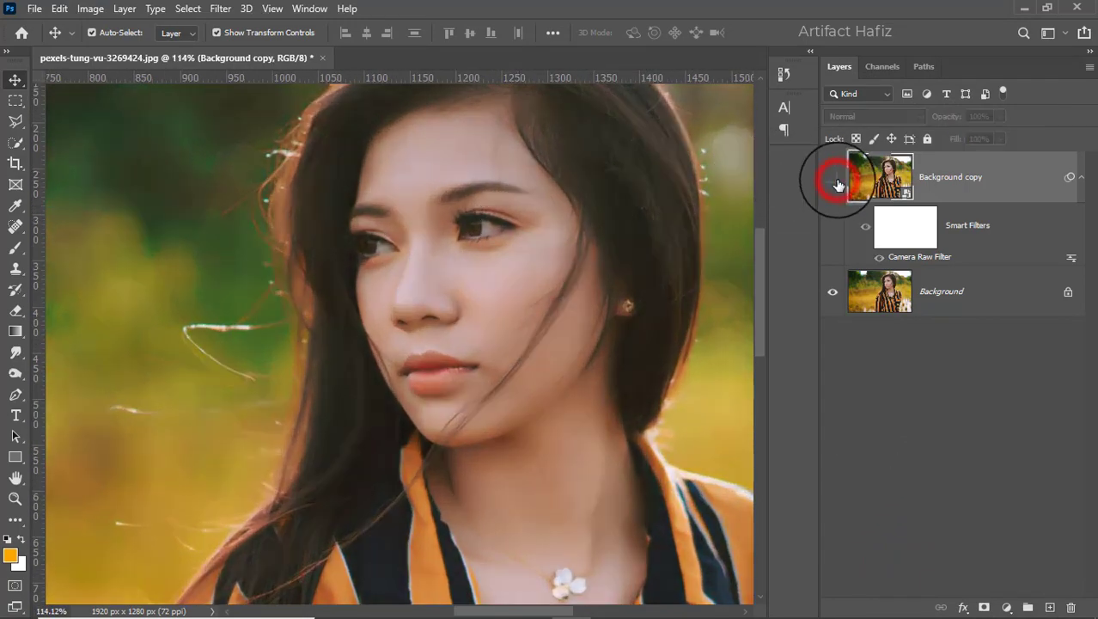
{"action": "left_click", "coordinate": [833, 178]}
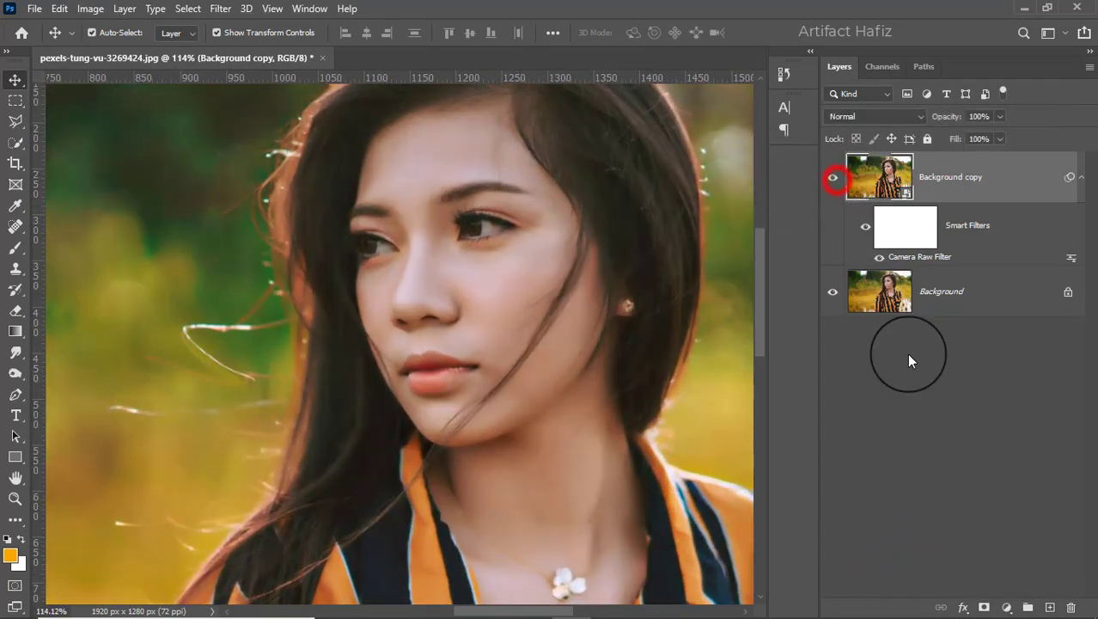
Add a layer mask to the Background copy layer and invert it to black
{"action": "left_click", "coordinate": [983, 606]}
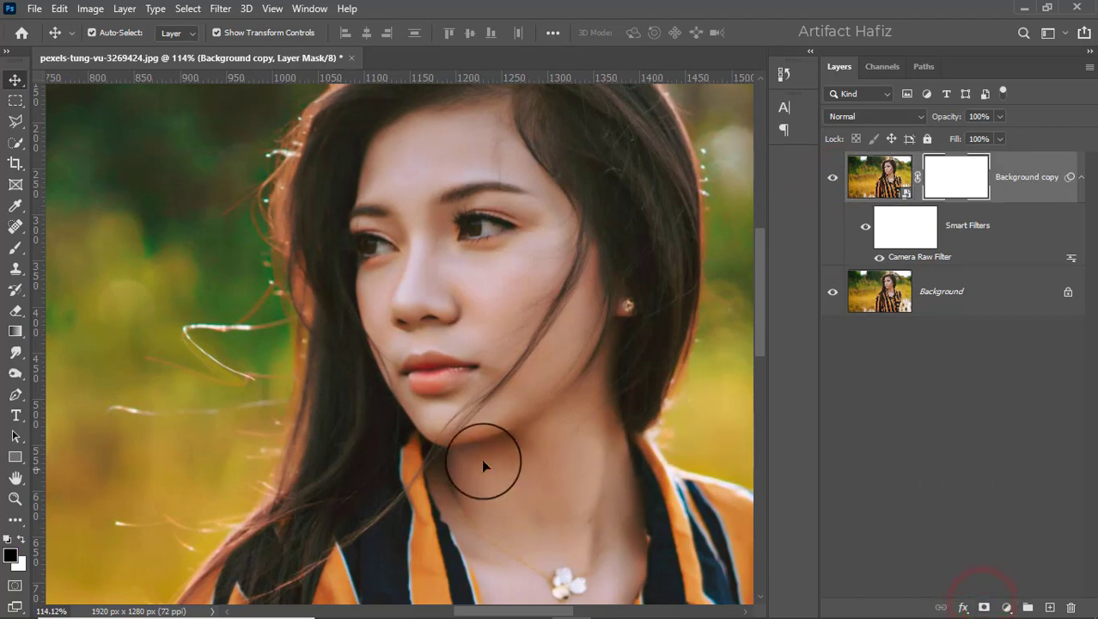
{"action": "left_click", "coordinate": [91, 10]}
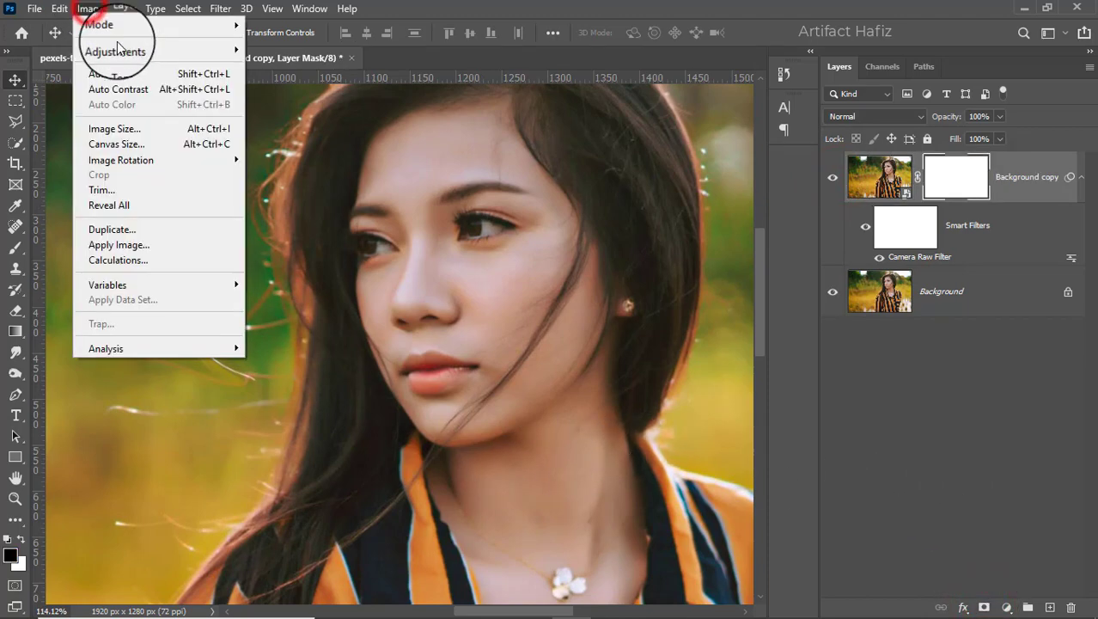
{"action": "mouse_move", "coordinate": [192, 49]}
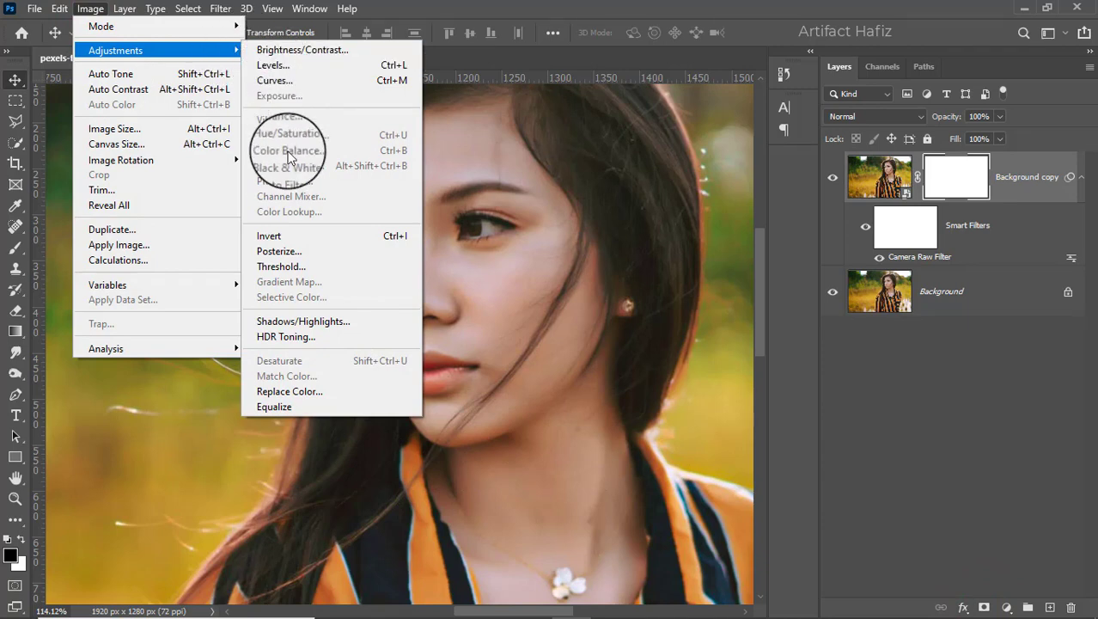
{"action": "left_click", "coordinate": [283, 237]}
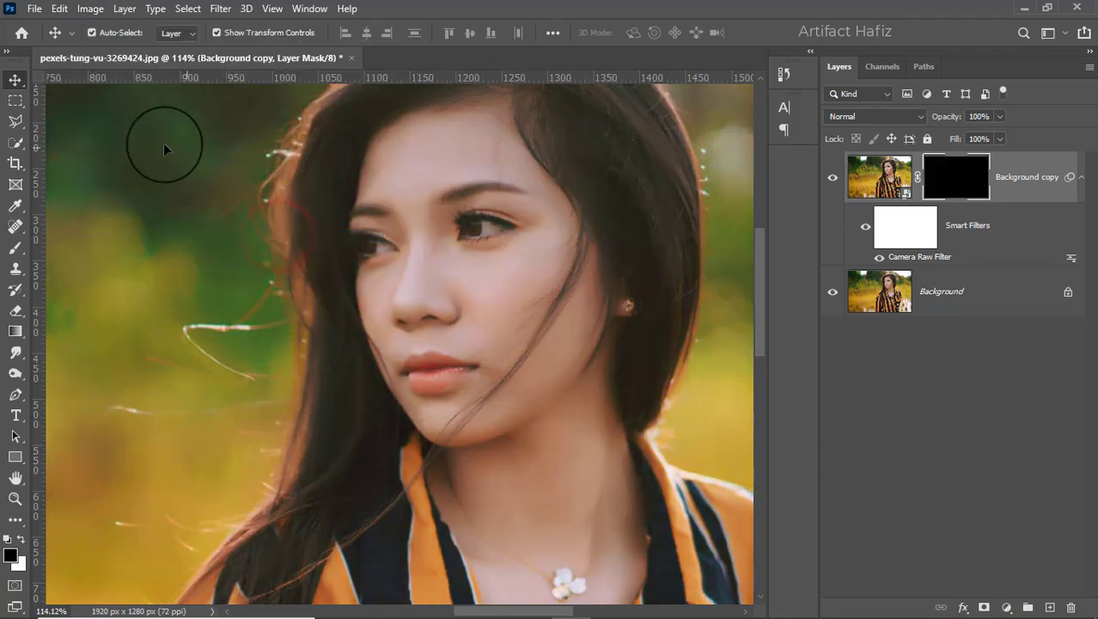
Set up a Soft Round brush of 146 px with 0% hardness, 100% opacity and flow, and white as the foreground color
{"action": "left_click", "coordinate": [17, 248]}
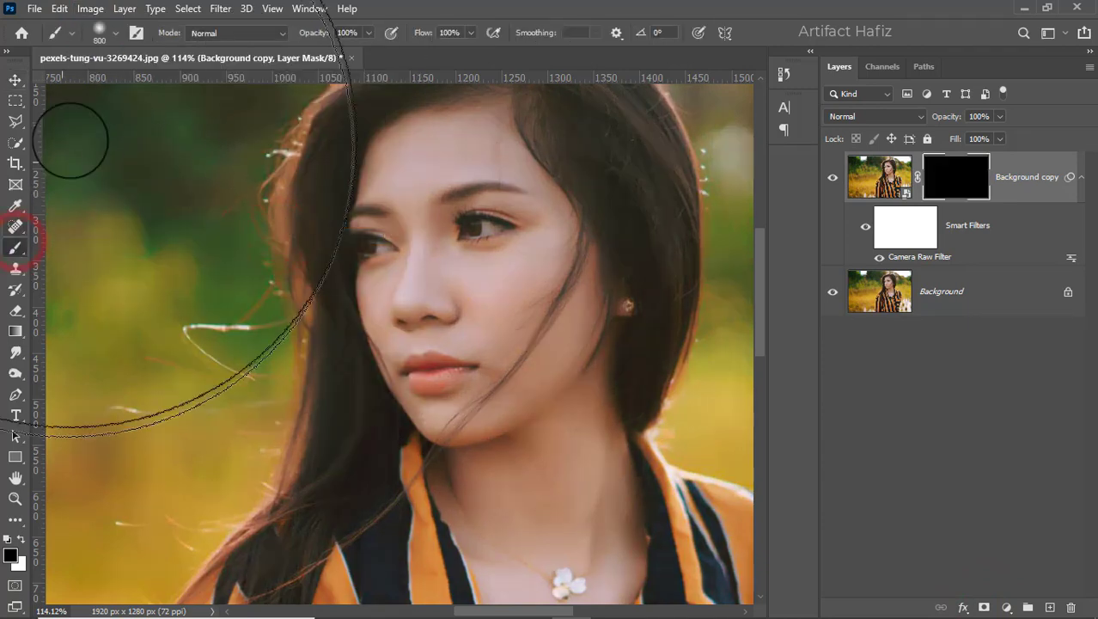
{"action": "left_click", "coordinate": [115, 28]}
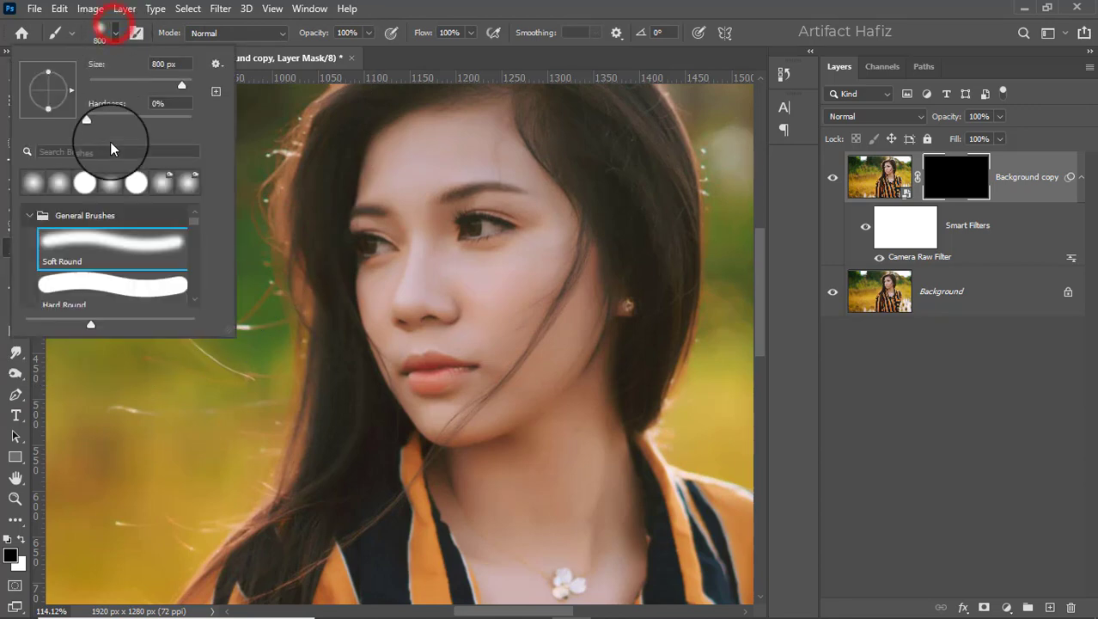
{"action": "left_click", "coordinate": [98, 239]}
{"action": "left_click", "coordinate": [141, 75]}
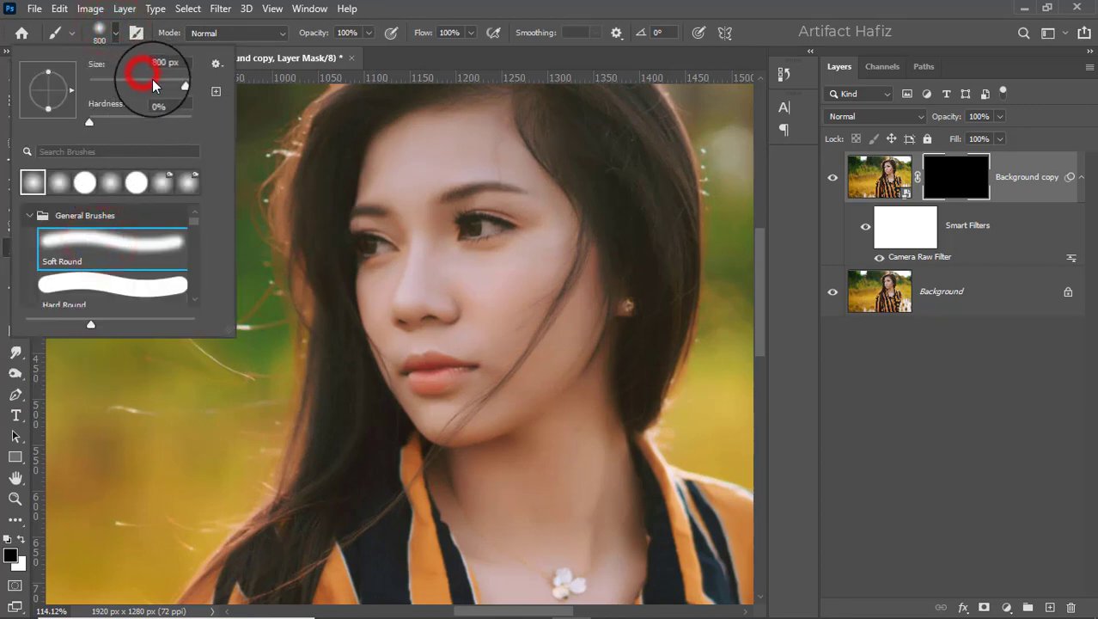
{"action": "left_click", "coordinate": [470, 32]}
{"action": "left_click", "coordinate": [366, 33]}
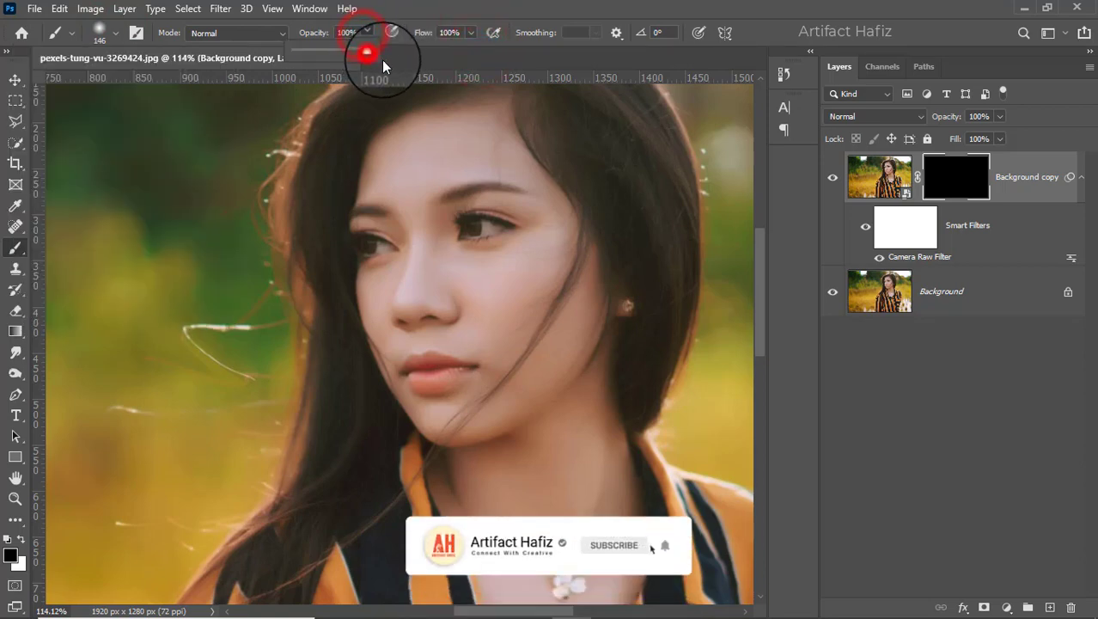
{"action": "left_click", "coordinate": [21, 538]}
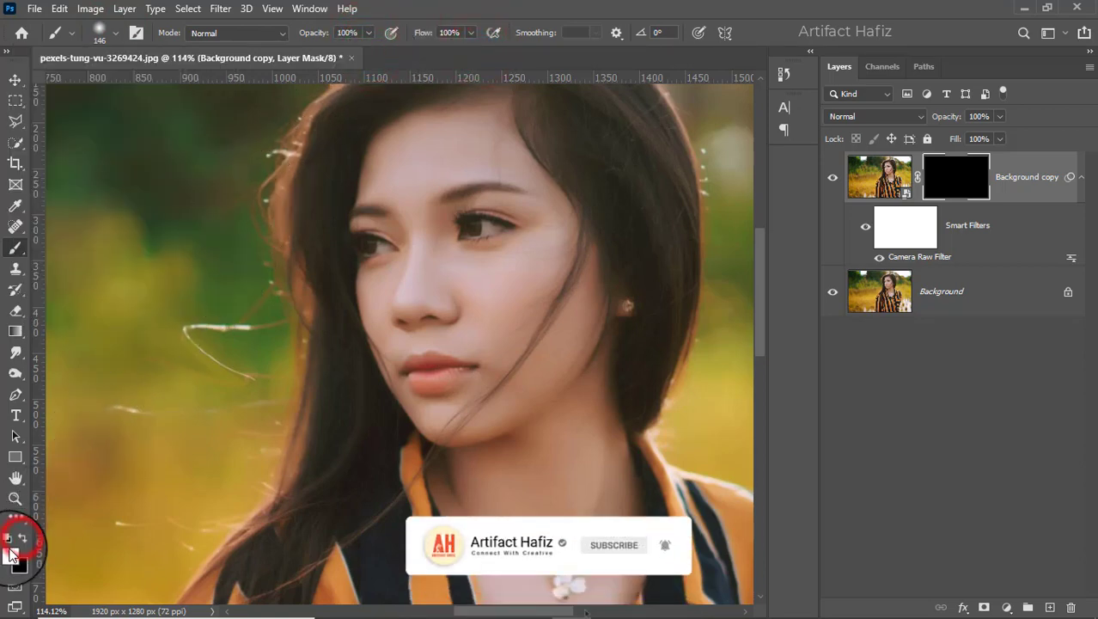
Reduce the brush to 30 px, paint white on the mask over the eyes, eyebrows, lips and nose, and compare the effect
{"action": "key", "text": "bracketleft"}
{"action": "key", "text": "bracketleft"}
{"action": "key", "text": "bracketleft"}
{"action": "key", "text": "bracketleft"}
{"action": "key", "text": "bracketleft"}
{"action": "key", "text": "bracketleft"}
{"action": "key", "text": "bracketleft"}
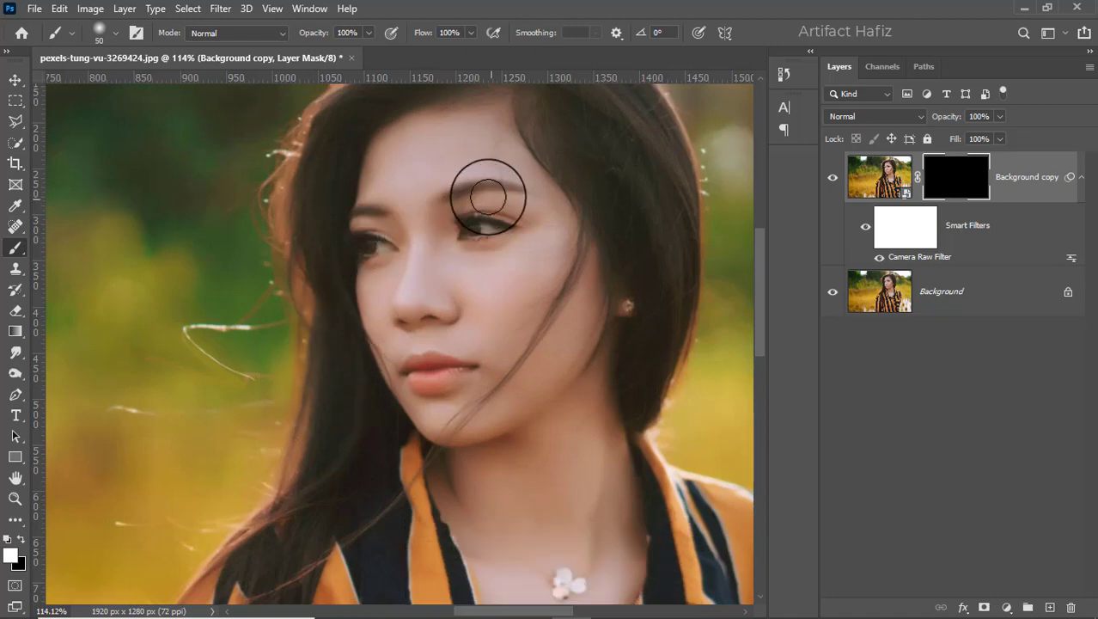
{"action": "key", "text": "bracketleft"}
{"action": "mouse_move", "coordinate": [445, 196]}
{"action": "left_mouse_down"}
{"action": "mouse_move", "coordinate": [465, 217]}
{"action": "mouse_move", "coordinate": [519, 219]}
{"action": "mouse_move", "coordinate": [489, 233]}
{"action": "mouse_move", "coordinate": [458, 225]}
{"action": "mouse_move", "coordinate": [502, 224]}
{"action": "mouse_move", "coordinate": [451, 230]}
{"action": "mouse_move", "coordinate": [491, 237]}
{"action": "mouse_move", "coordinate": [529, 222]}
{"action": "mouse_move", "coordinate": [462, 226]}
{"action": "mouse_move", "coordinate": [505, 224]}
{"action": "mouse_move", "coordinate": [469, 259]}
{"action": "left_mouse_up"}
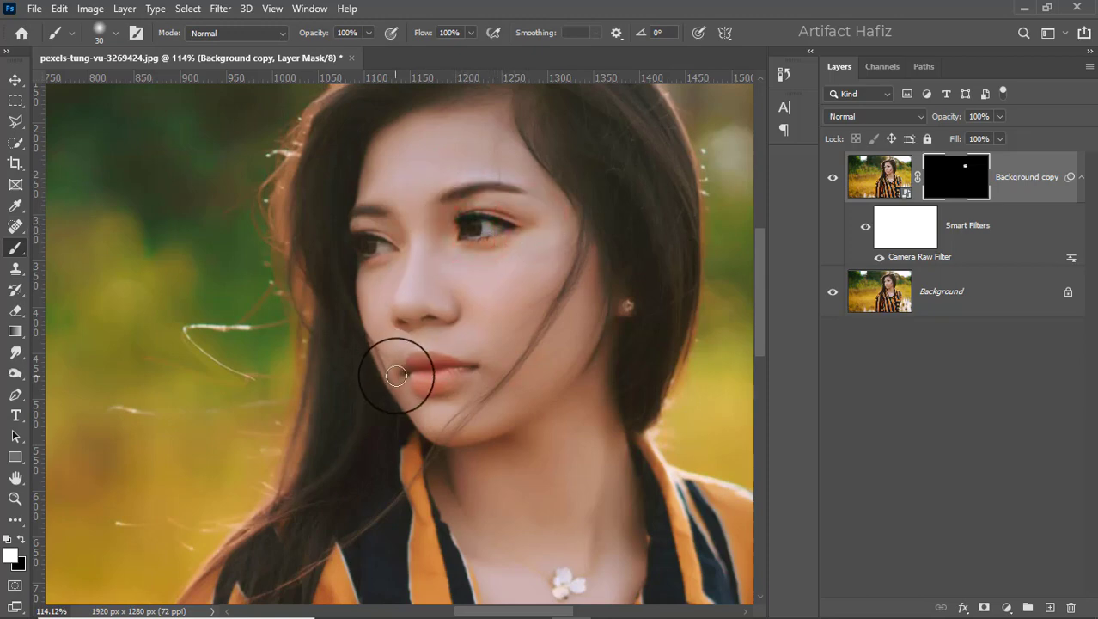
{"action": "mouse_move", "coordinate": [386, 371]}
{"action": "left_mouse_down"}
{"action": "mouse_move", "coordinate": [466, 373]}
{"action": "mouse_move", "coordinate": [410, 382]}
{"action": "mouse_move", "coordinate": [405, 368]}
{"action": "mouse_move", "coordinate": [473, 370]}
{"action": "left_mouse_up"}
{"action": "mouse_move", "coordinate": [405, 241]}
{"action": "left_mouse_down"}
{"action": "mouse_move", "coordinate": [398, 316]}
{"action": "mouse_move", "coordinate": [455, 315]}
{"action": "left_mouse_up"}
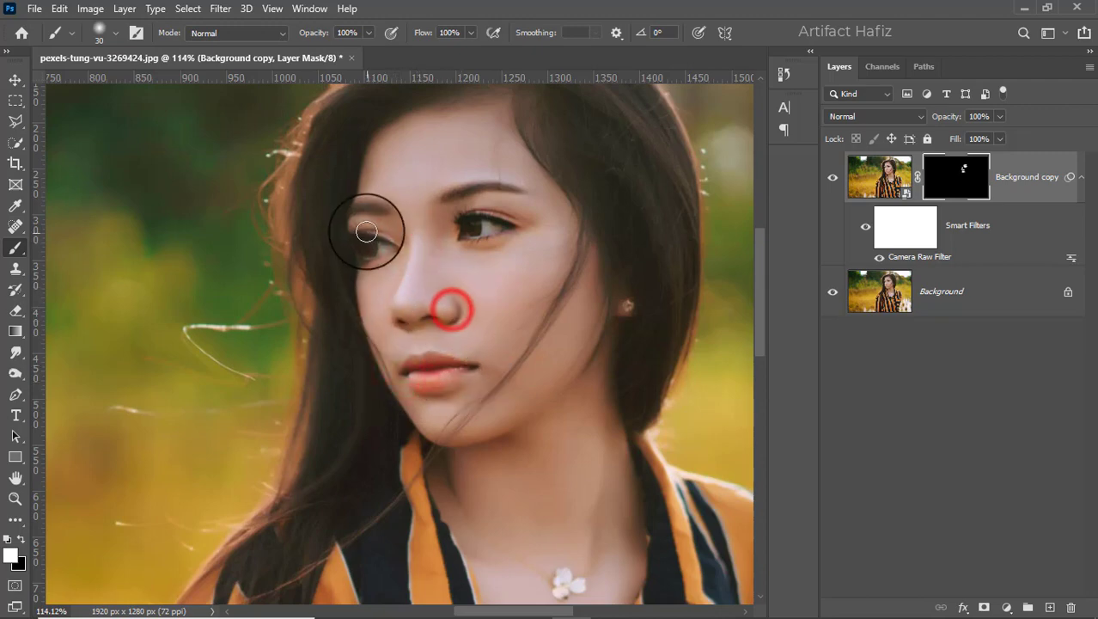
{"action": "mouse_move", "coordinate": [357, 214]}
{"action": "left_mouse_down"}
{"action": "mouse_move", "coordinate": [387, 247]}
{"action": "mouse_move", "coordinate": [358, 251]}
{"action": "mouse_move", "coordinate": [384, 245]}
{"action": "left_mouse_up"}
{"action": "left_click_drag", "start_coordinate": [458, 230], "coordinate": [488, 229]}
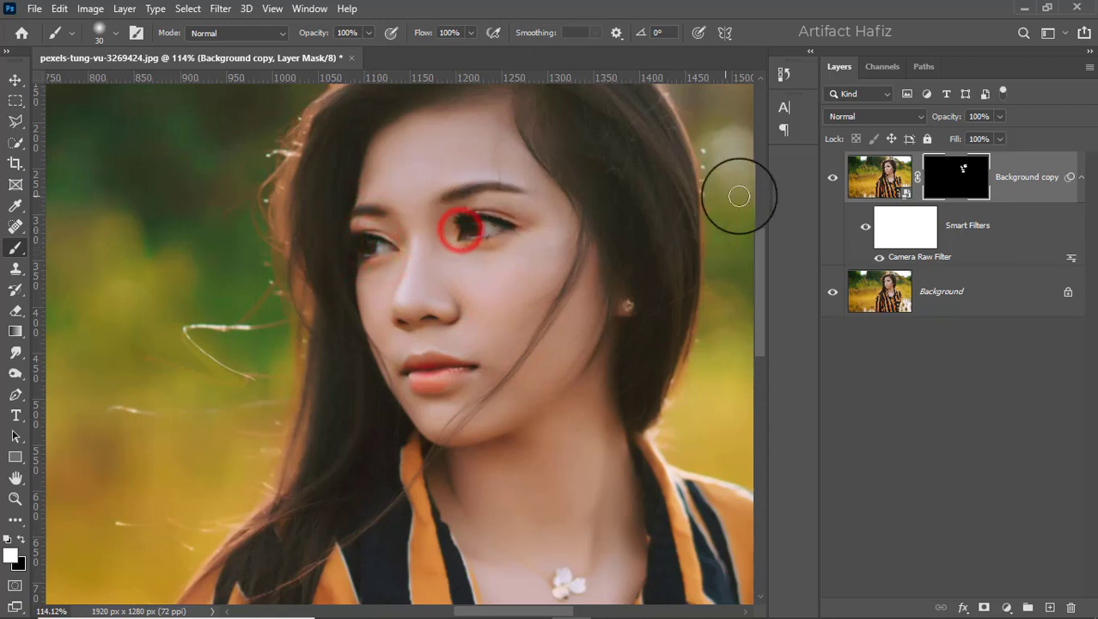
{"action": "left_click", "coordinate": [833, 178]}
{"action": "left_click", "coordinate": [832, 179]}
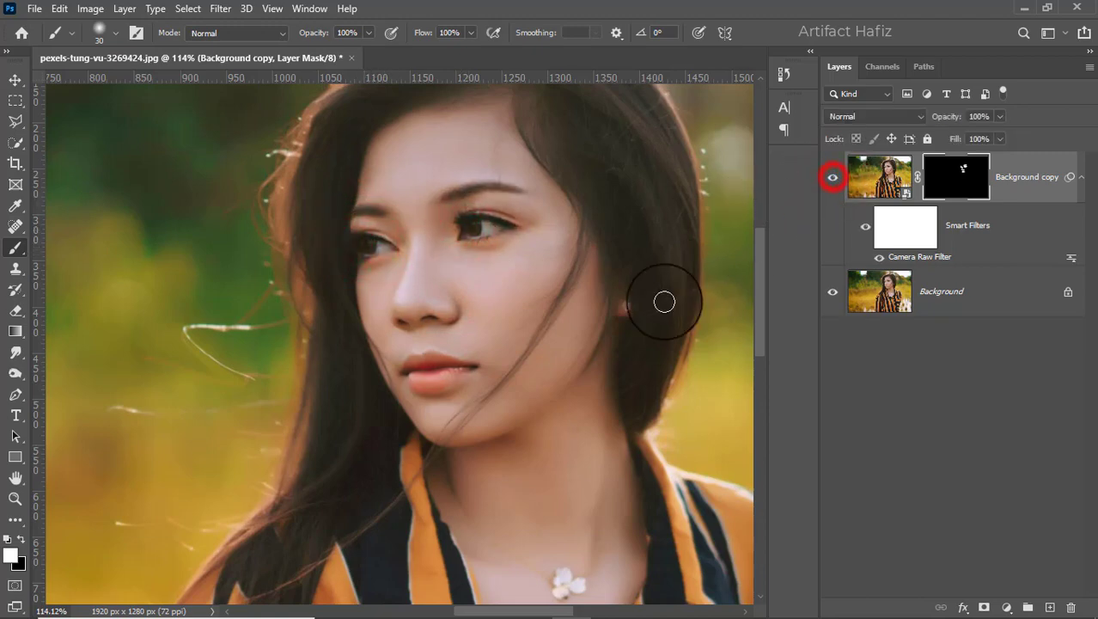
Paint white on the mask over the hair strand across the cheek and the long hair, enlarging the brush to 80 px
{"action": "mouse_move", "coordinate": [586, 362]}
{"action": "left_mouse_down"}
{"action": "mouse_move", "coordinate": [546, 411]}
{"action": "mouse_move", "coordinate": [430, 444]}
{"action": "mouse_move", "coordinate": [452, 375]}
{"action": "left_mouse_up"}
{"action": "scroll", "coordinate": [512, 361], "scroll_direction": "down", "scroll_amount": 3}
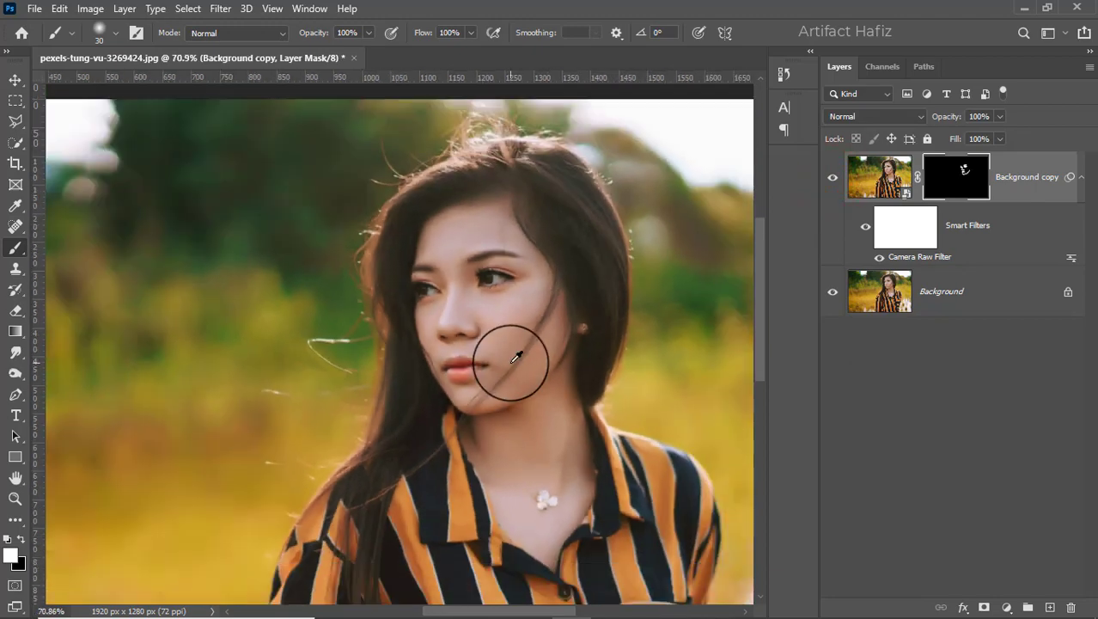
{"action": "key", "text": "bracketright"}
{"action": "key", "text": "bracketright"}
{"action": "key", "text": "bracketright"}
{"action": "key", "text": "bracketright"}
{"action": "key", "text": "bracketright"}
{"action": "key", "text": "bracketright"}
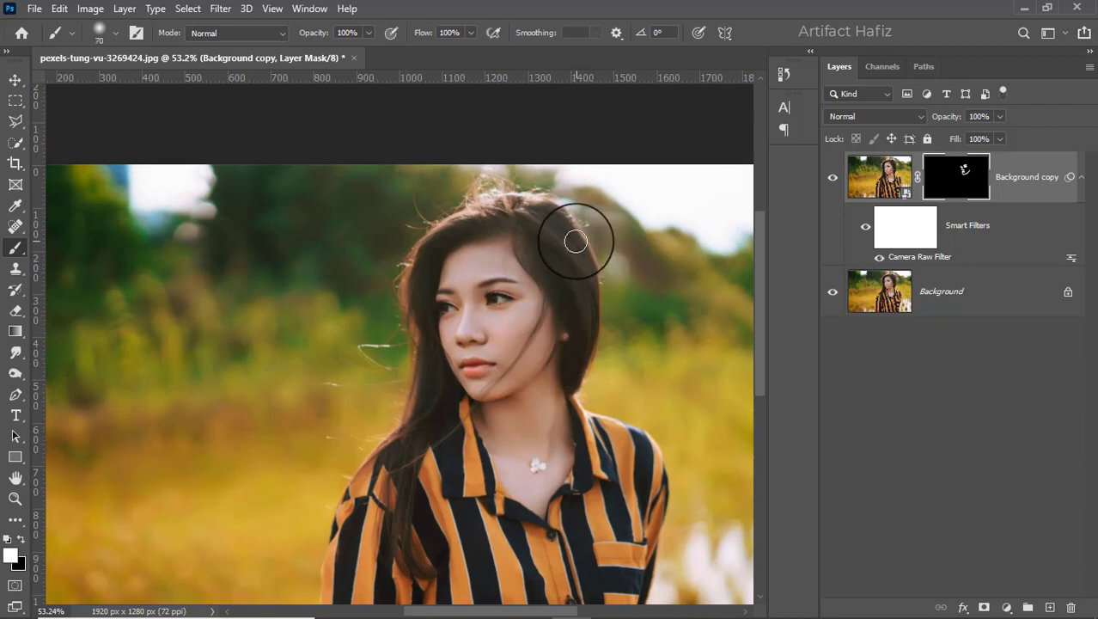
{"action": "mouse_move", "coordinate": [526, 239]}
{"action": "left_mouse_down"}
{"action": "mouse_move", "coordinate": [567, 319]}
{"action": "mouse_move", "coordinate": [509, 221]}
{"action": "mouse_move", "coordinate": [421, 262]}
{"action": "mouse_move", "coordinate": [399, 441]}
{"action": "mouse_move", "coordinate": [400, 559]}
{"action": "mouse_move", "coordinate": [438, 585]}
{"action": "left_mouse_up"}
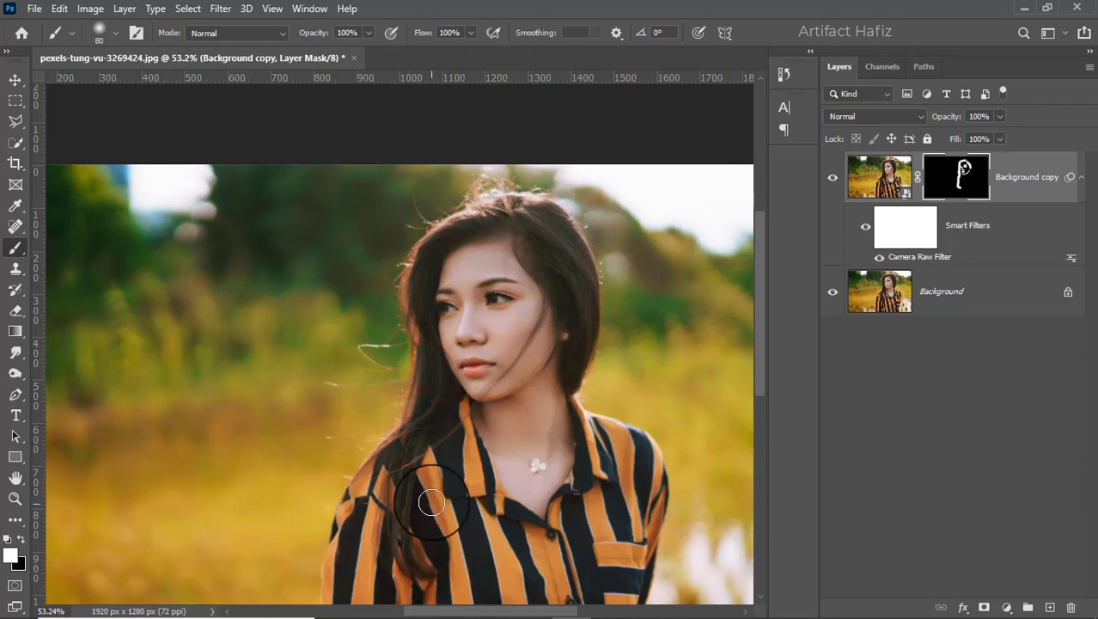
Compare the whole portrait with and without the masked Background copy layer
{"action": "key", "text": "ctrl+0"}
{"action": "key", "text": "ctrl+minus"}
{"action": "key", "text": "ctrl+0"}
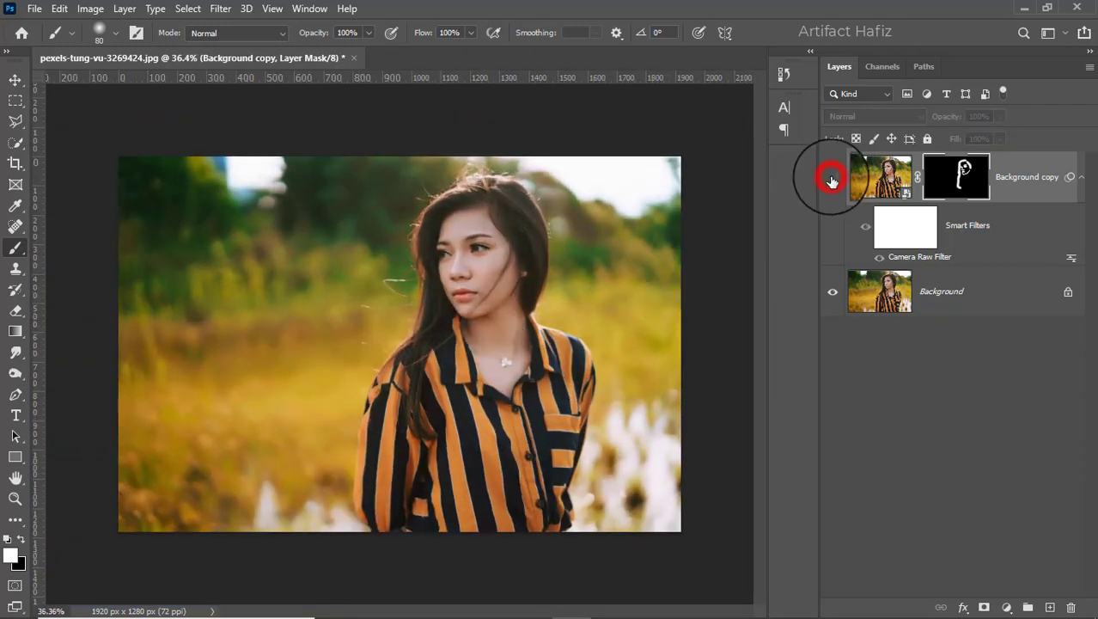
Add a Curves adjustment layer with a slightly lowered shadow point and a highlight point on the RGB curve, and set its blend mode to Luminosity
{"action": "left_click", "coordinate": [1029, 178]}
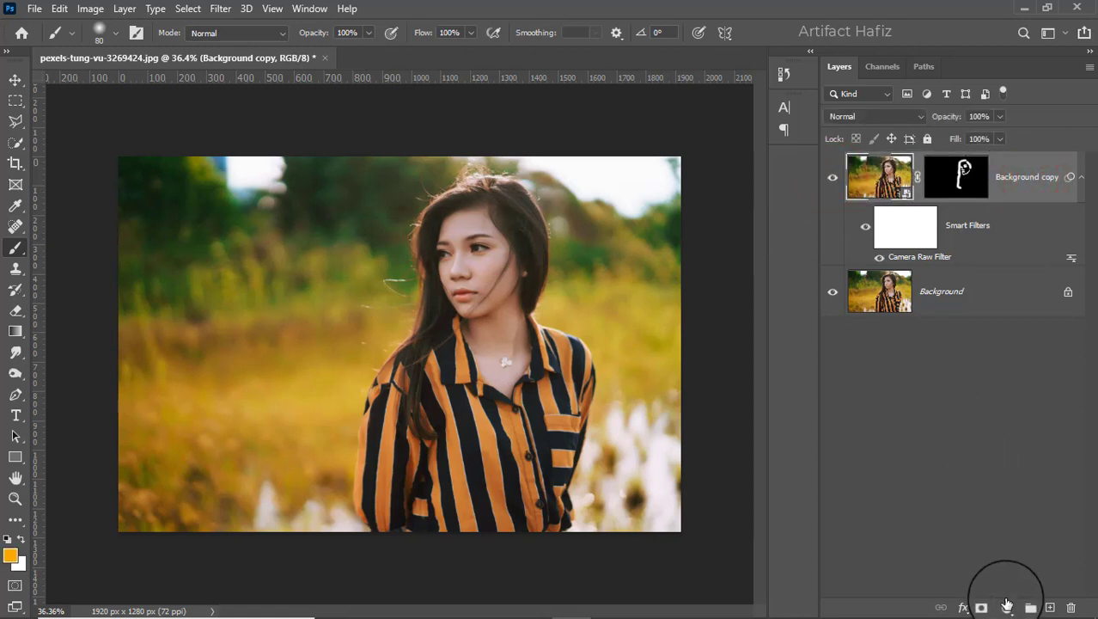
{"action": "left_click", "coordinate": [1007, 605]}
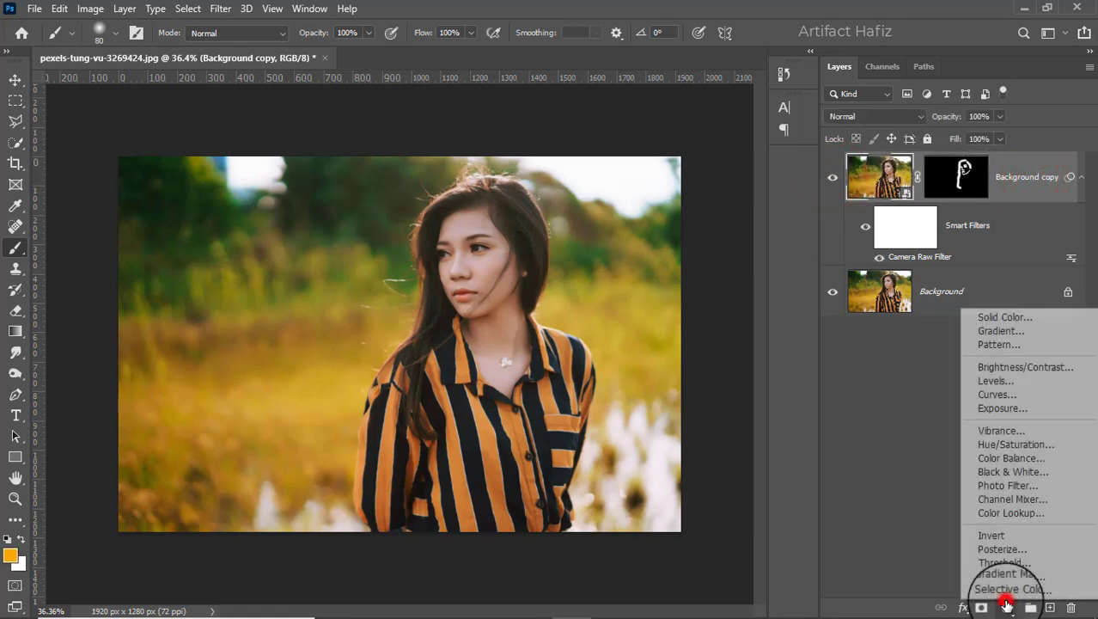
{"action": "left_click", "coordinate": [997, 394]}
{"action": "left_click", "coordinate": [886, 413]}
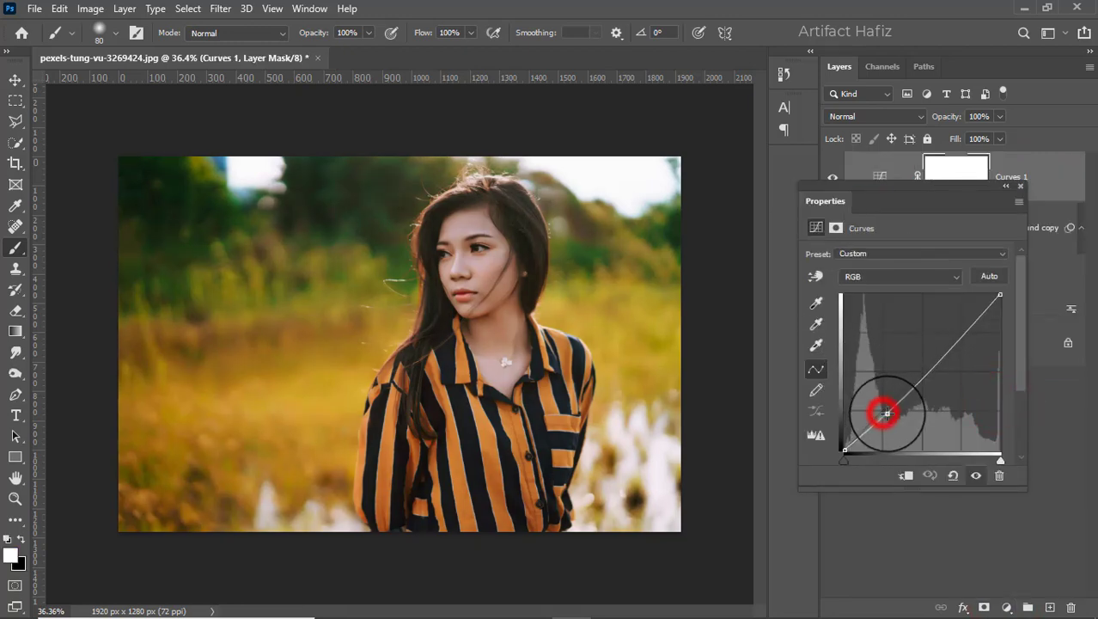
{"action": "left_click_drag", "start_coordinate": [960, 327], "coordinate": [966, 329]}
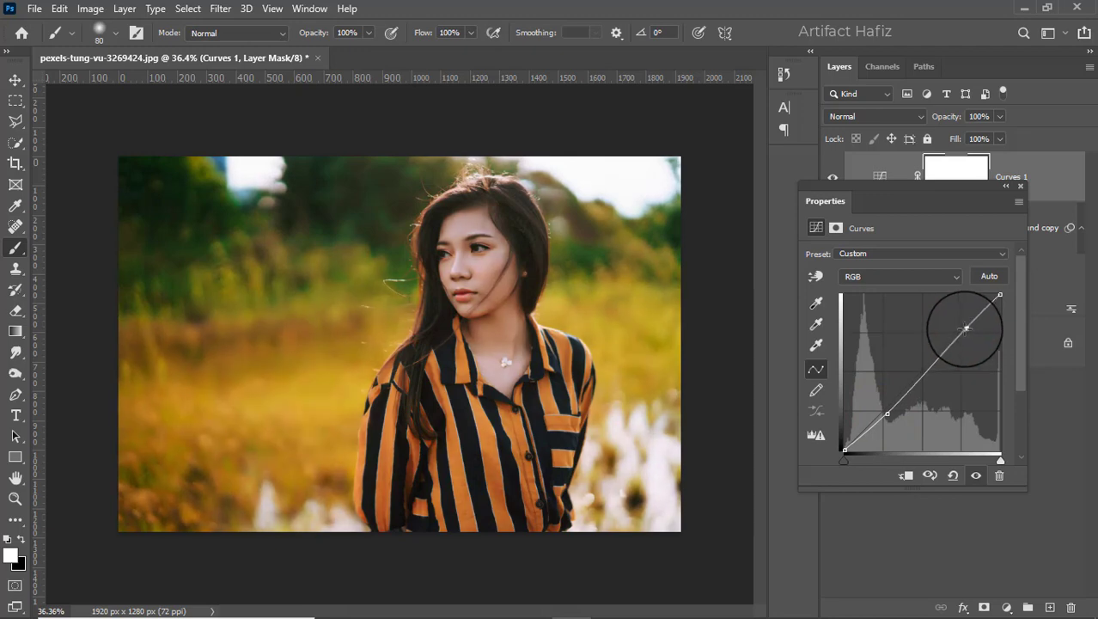
{"action": "left_click", "coordinate": [1020, 186]}
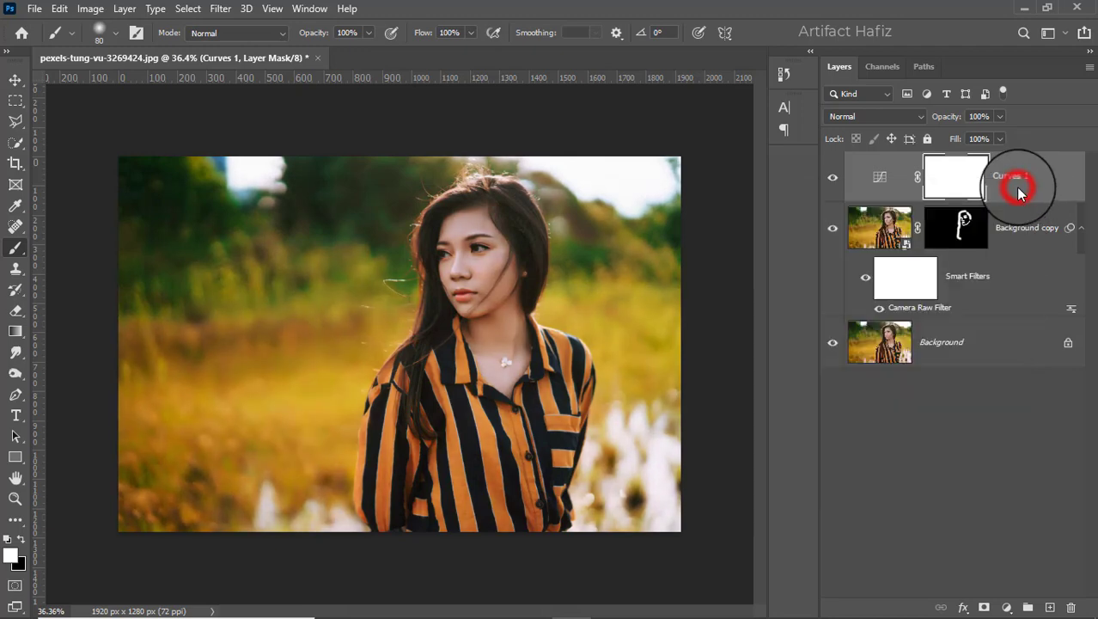
{"action": "left_click", "coordinate": [842, 114]}
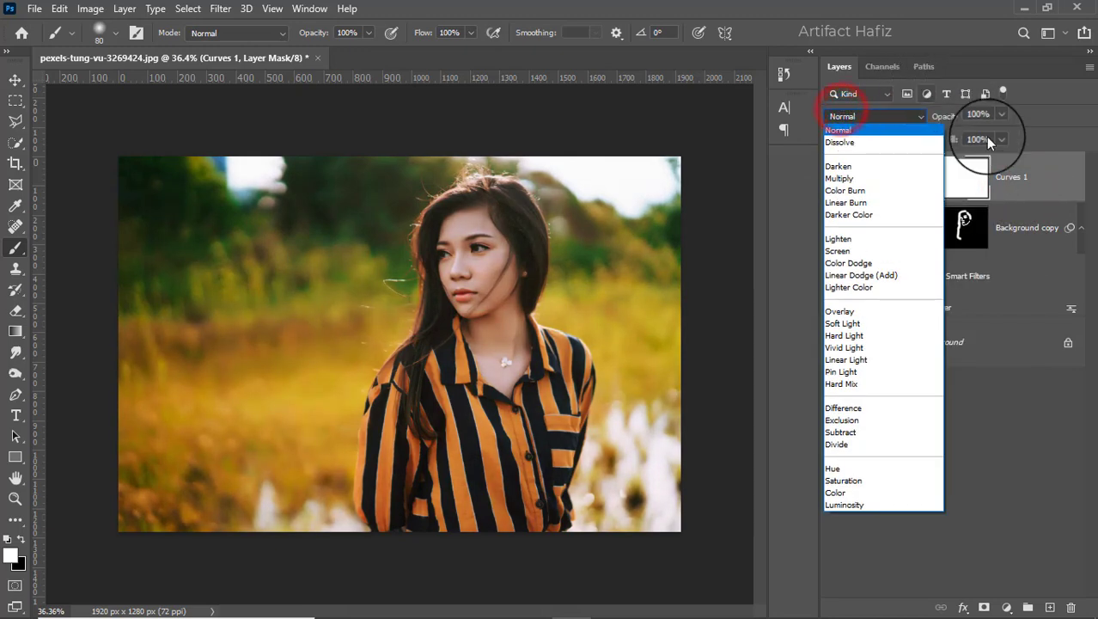
{"action": "left_click", "coordinate": [828, 506]}
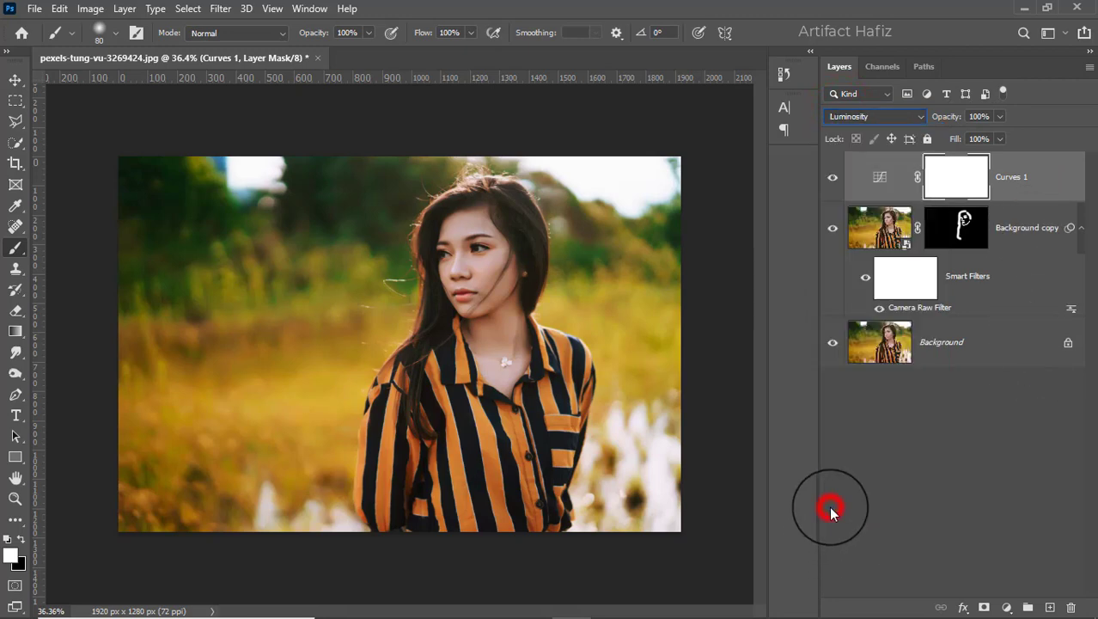
Stamp all visible layers into a new merged layer above the Curves adjustment, keeping the separate layers
{"action": "left_click", "coordinate": [1023, 174]}
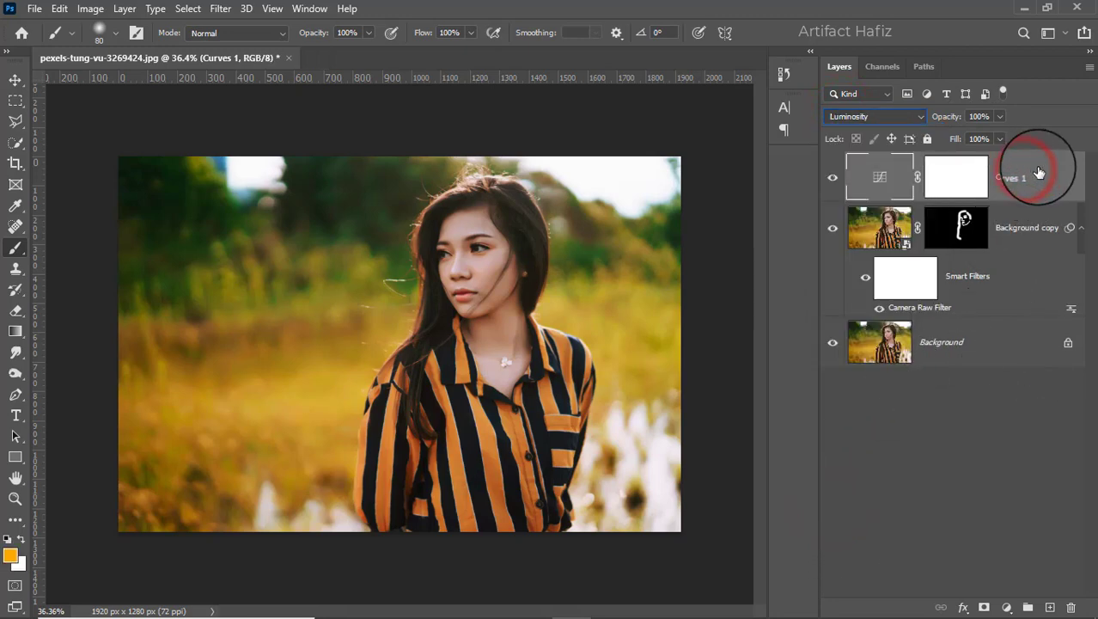
{"action": "key", "text": "ctrl+shift+e"}
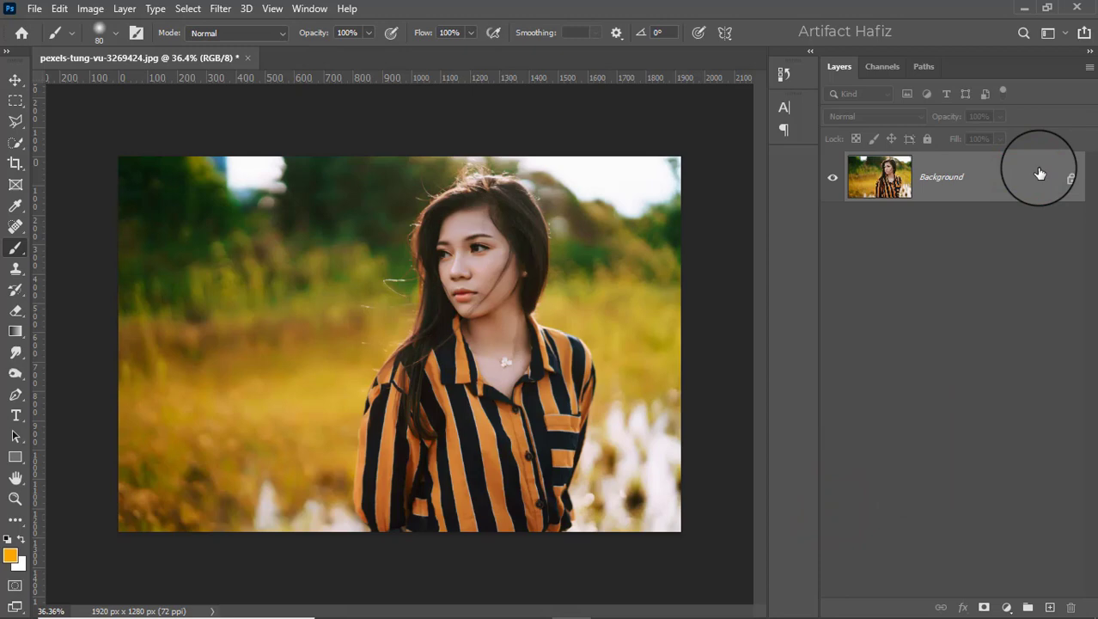
{"action": "key", "text": "ctrl+z"}
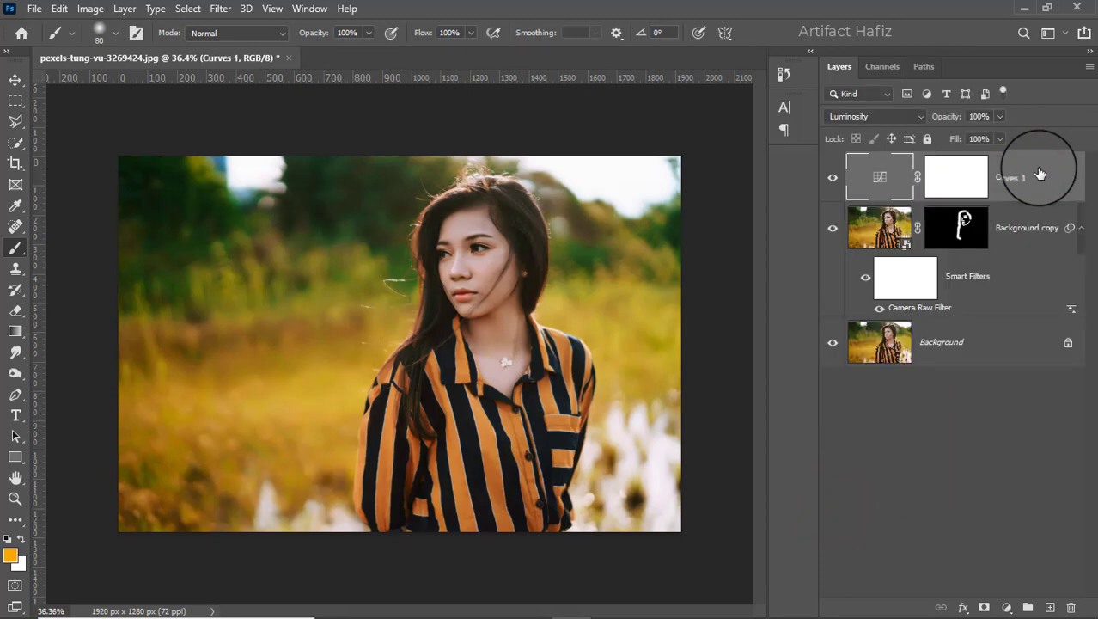
{"action": "key", "text": "ctrl+alt+shift+e"}
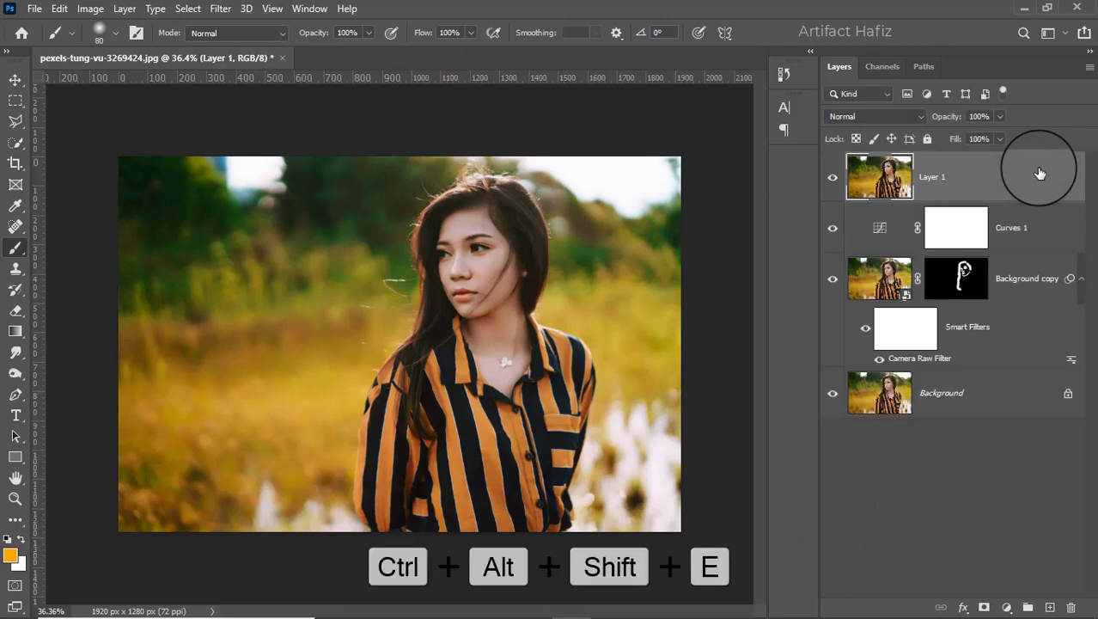
Convert Layer 1 for smart filters and open the Camera Raw Filter on it in an enlarged window
{"action": "left_click", "coordinate": [220, 10]}
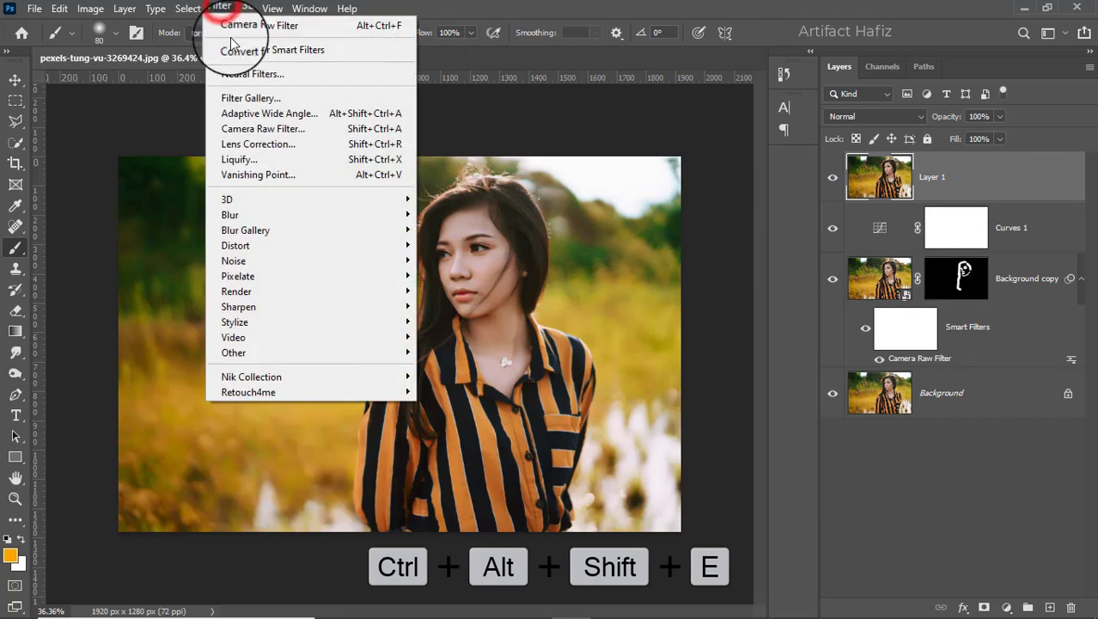
{"action": "left_click", "coordinate": [232, 50]}
{"action": "left_click", "coordinate": [220, 10]}
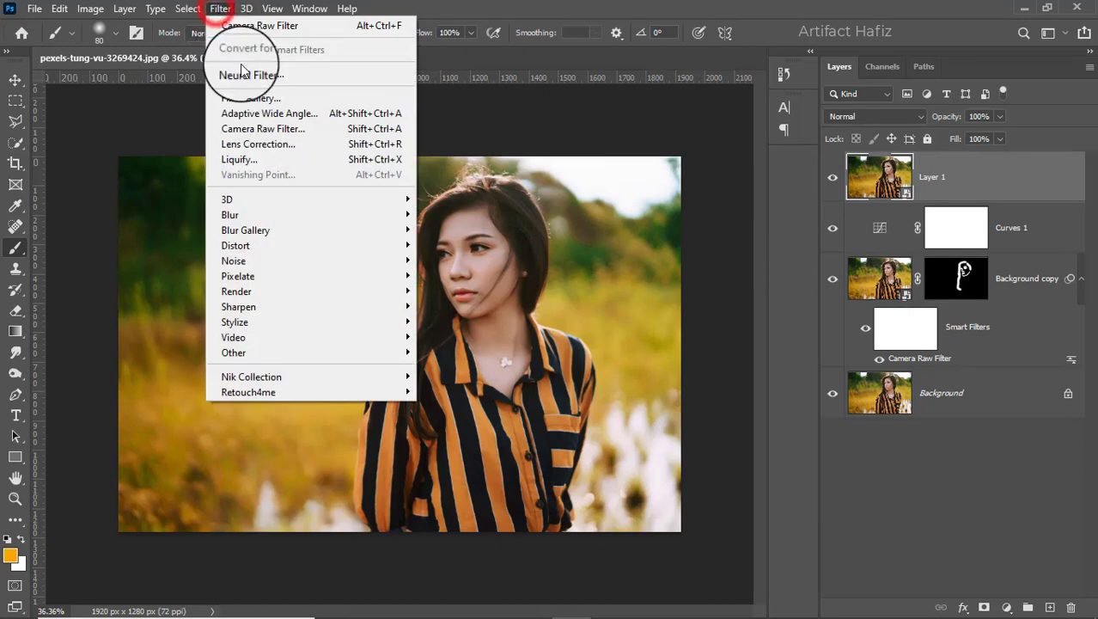
{"action": "left_click", "coordinate": [276, 127]}
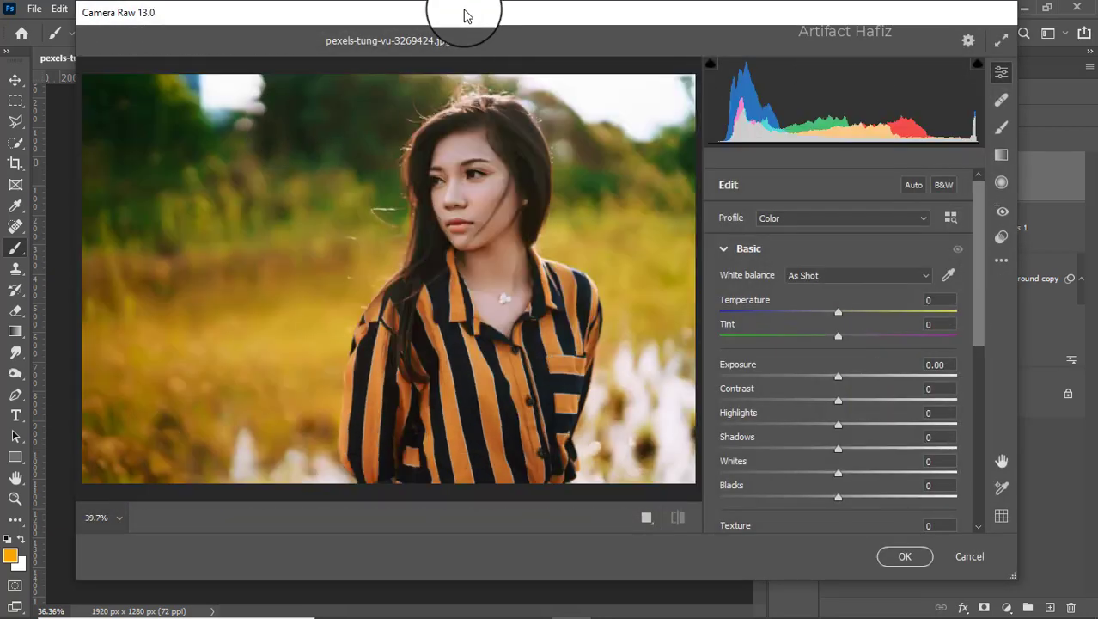
{"action": "left_click_drag", "start_coordinate": [463, 10], "coordinate": [392, 13]}
{"action": "left_click_drag", "start_coordinate": [942, 575], "coordinate": [1094, 614]}
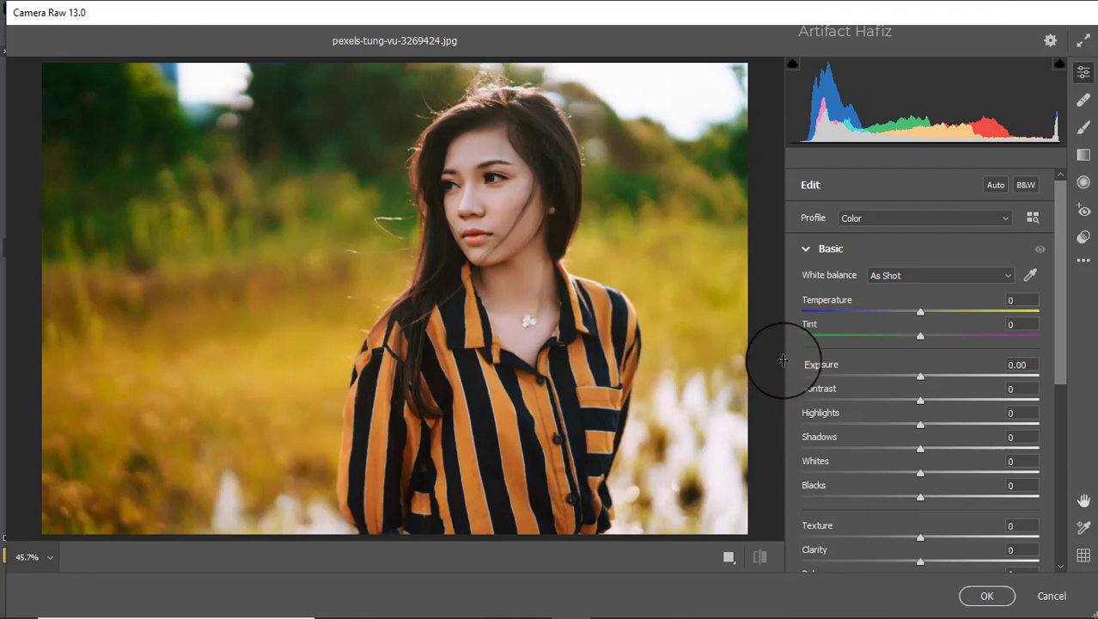
Set Temperature to +10, Tint +4, Exposure -0.15, Contrast -3, Highlights -41, Shadows -6, Whites +54 and Blacks +12
{"action": "left_click_drag", "start_coordinate": [920, 375], "coordinate": [870, 429]}
{"action": "left_click_drag", "start_coordinate": [921, 311], "coordinate": [924, 343]}
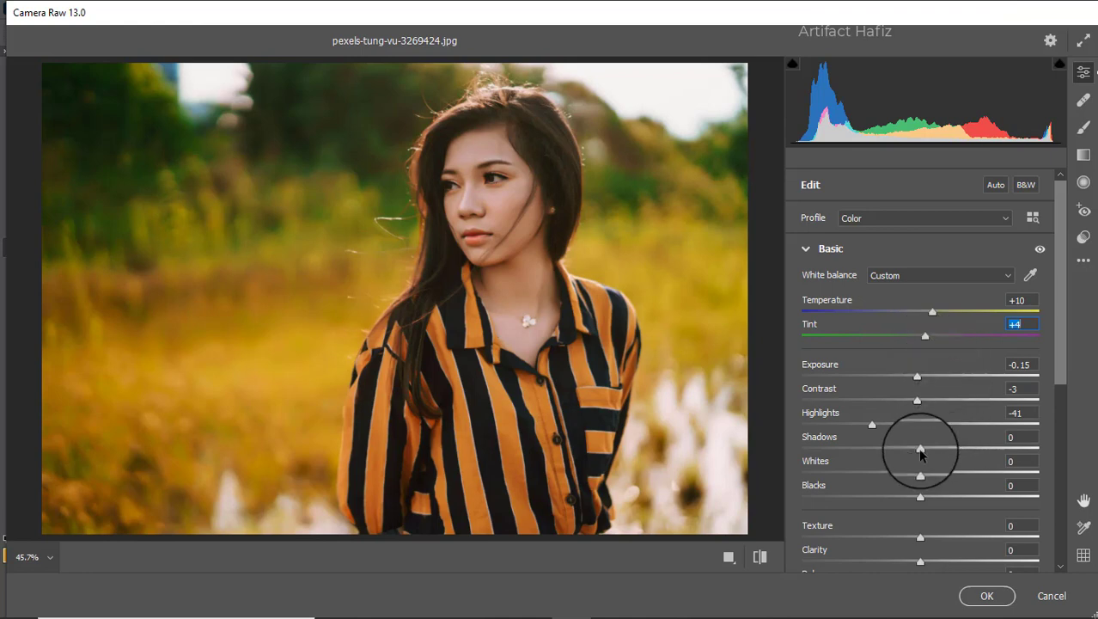
{"action": "left_click_drag", "start_coordinate": [922, 448], "coordinate": [934, 507]}
Set Texture to -2, Clarity to +1, Dehaze to +2, Vibrance to +28 and Saturation to -5
{"action": "scroll", "coordinate": [926, 468], "scroll_direction": "down", "scroll_amount": 3}
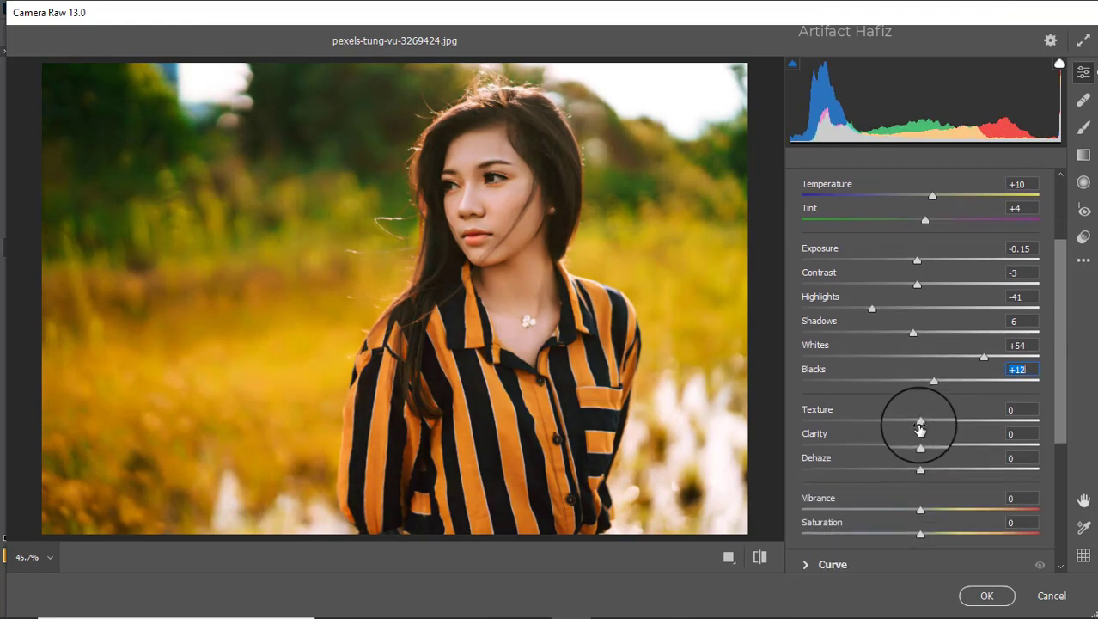
{"action": "left_click_drag", "start_coordinate": [920, 422], "coordinate": [868, 422]}
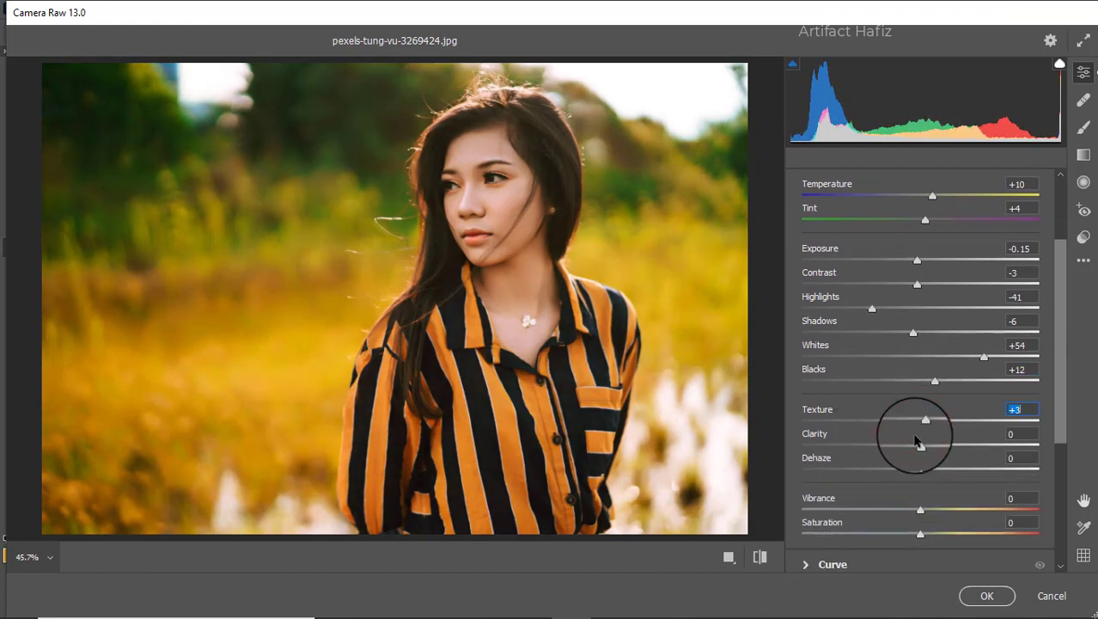
{"action": "left_click_drag", "start_coordinate": [919, 446], "coordinate": [921, 474]}
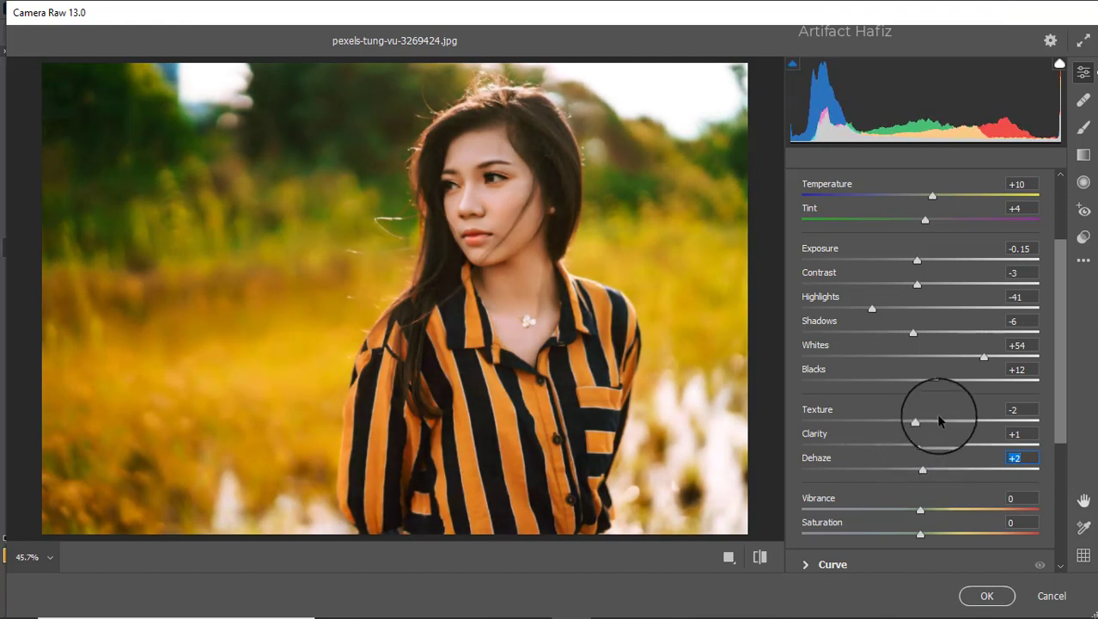
{"action": "scroll", "coordinate": [941, 415], "scroll_direction": "down", "scroll_amount": 1}
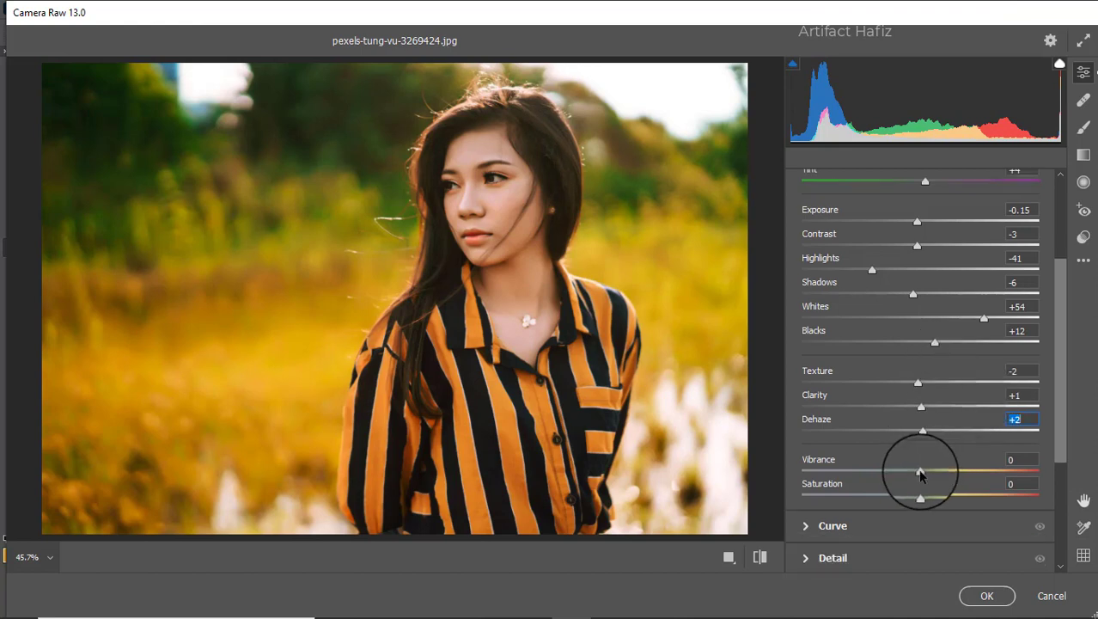
{"action": "left_click_drag", "start_coordinate": [975, 479], "coordinate": [921, 500]}
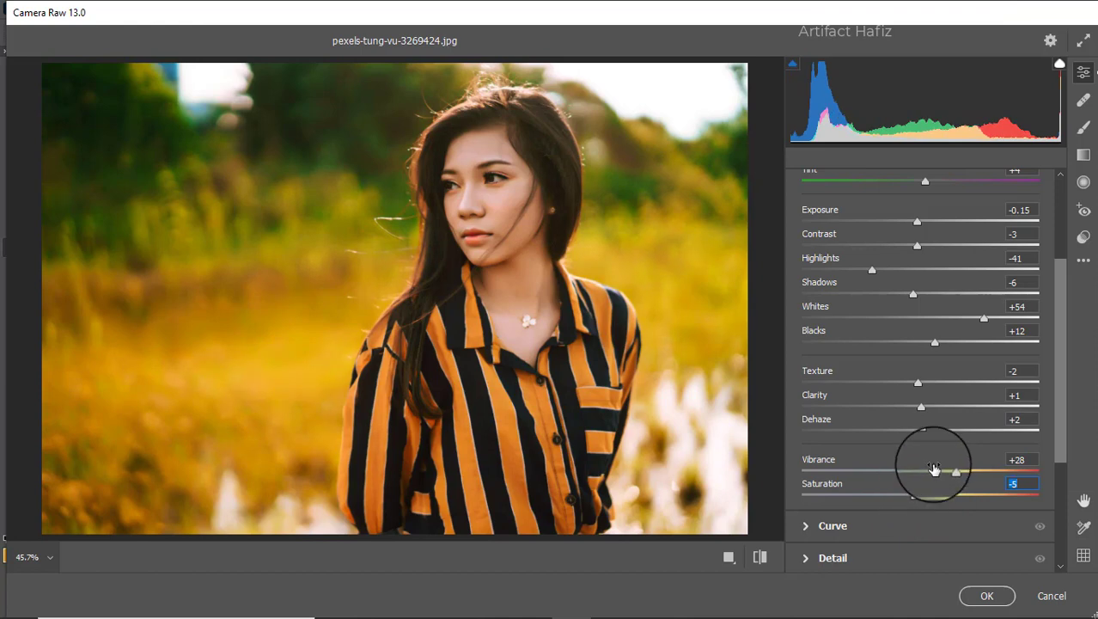
Slightly raise the black point of the blue channel curve and anchor a point at input 63, output 63
{"action": "scroll", "coordinate": [938, 464], "scroll_direction": "down", "scroll_amount": 2}
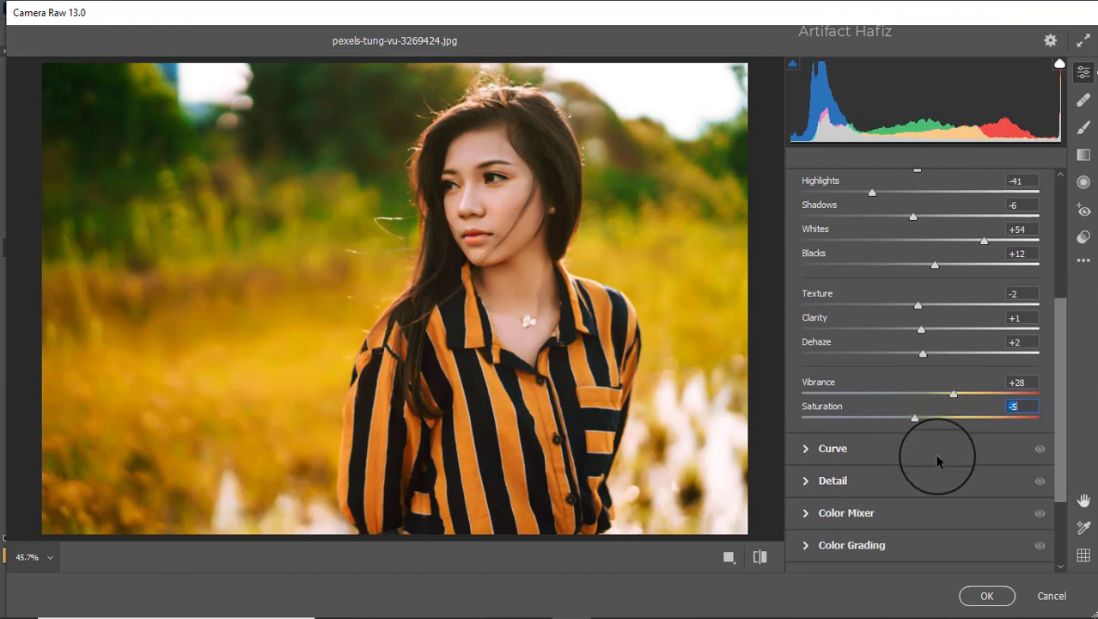
{"action": "left_click", "coordinate": [839, 450]}
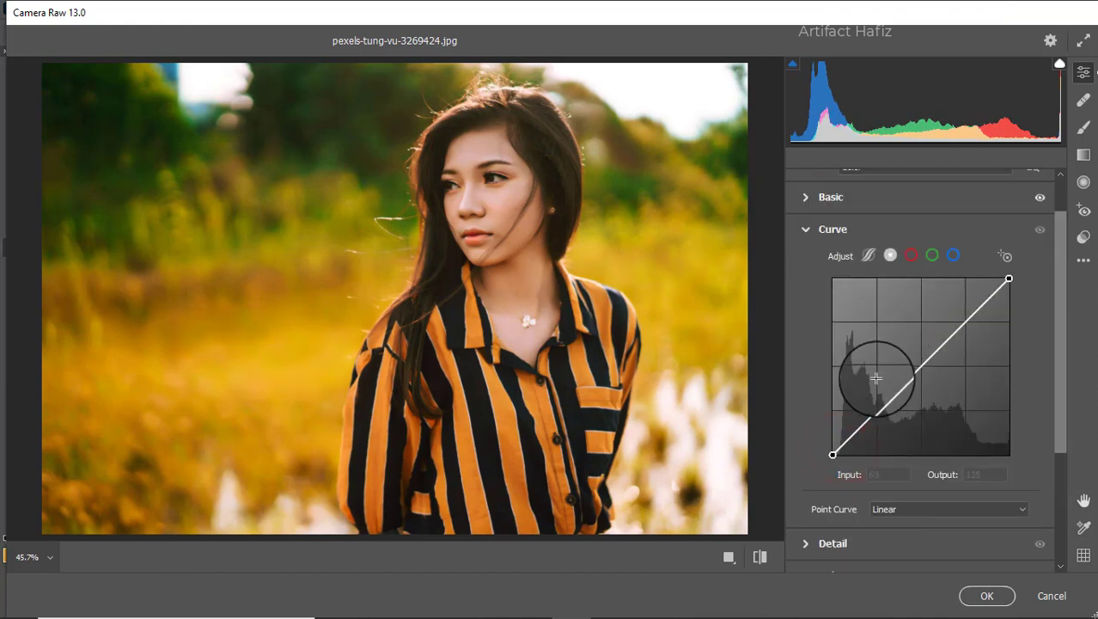
{"action": "left_click", "coordinate": [953, 254]}
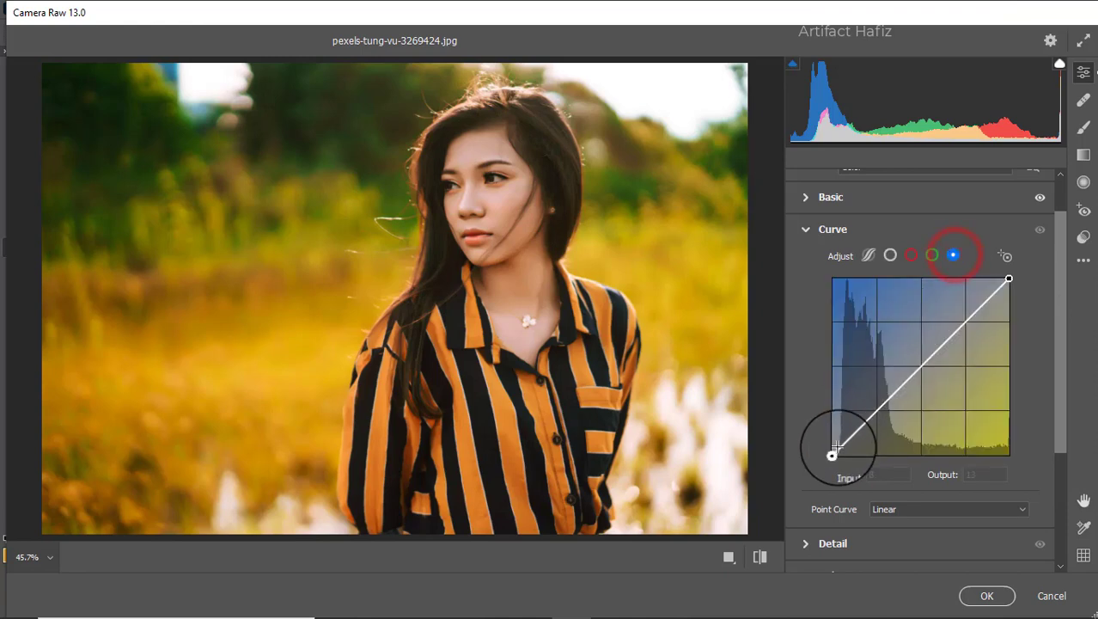
{"action": "left_click_drag", "start_coordinate": [829, 454], "coordinate": [834, 452]}
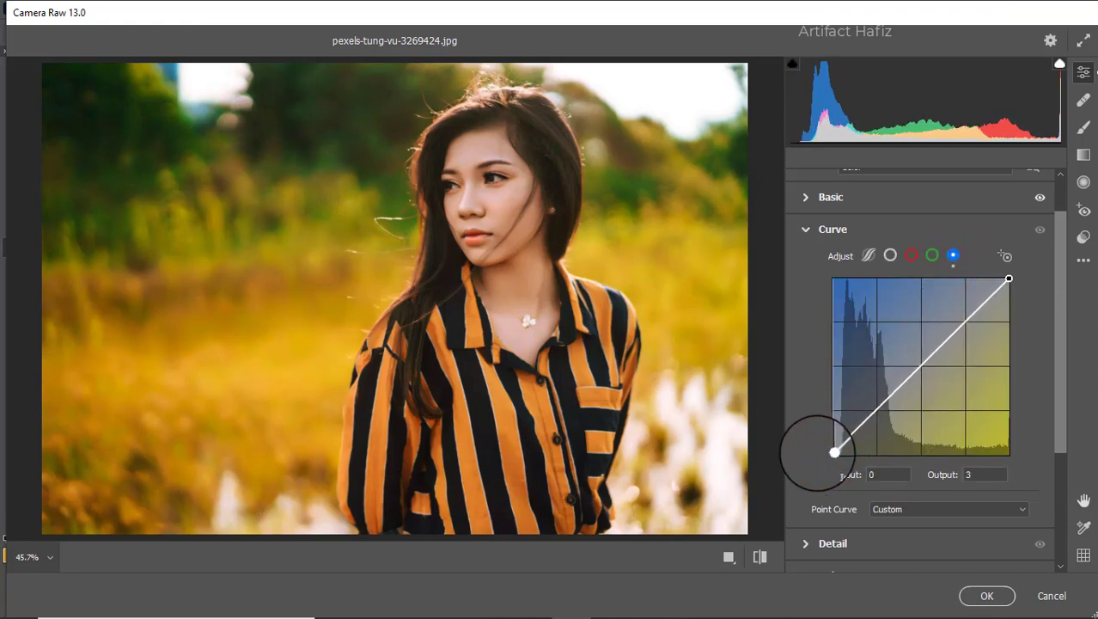
{"action": "left_click_drag", "start_coordinate": [873, 403], "coordinate": [876, 411]}
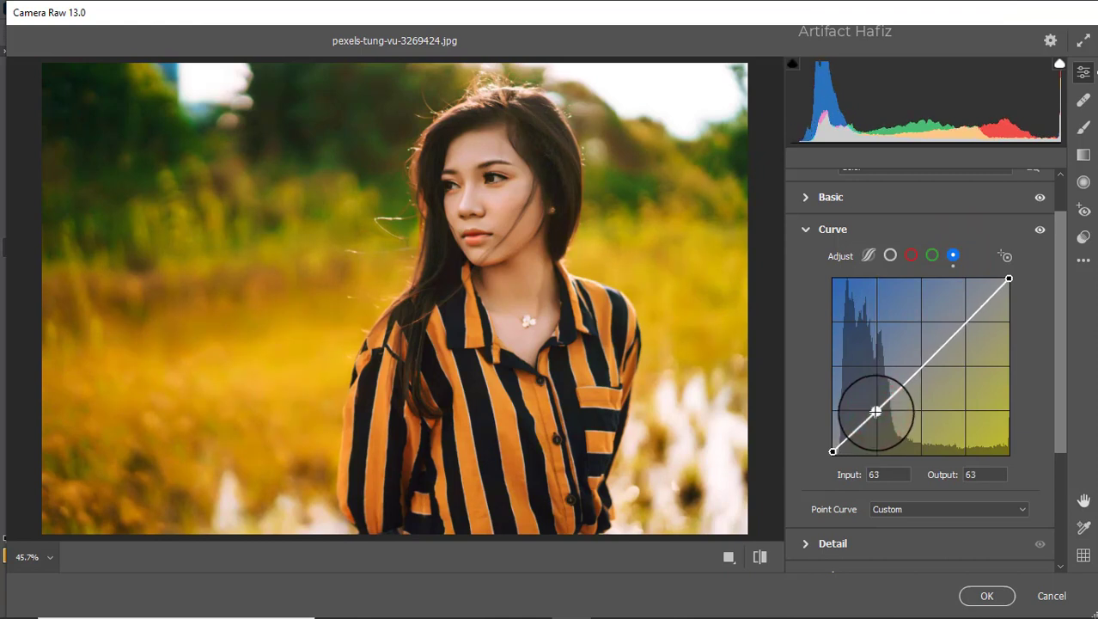
Set Sharpening to 7, Noise Reduction to 10 and Color Noise Reduction to 9 in the detail settings
{"action": "scroll", "coordinate": [875, 411], "scroll_direction": "down", "scroll_amount": 3}
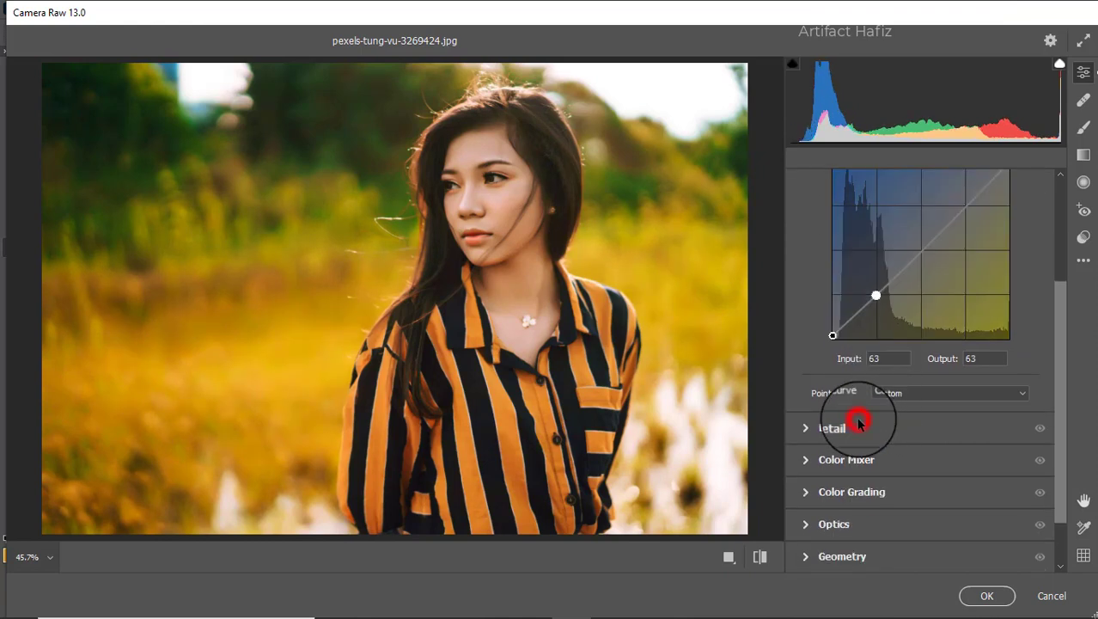
{"action": "left_click", "coordinate": [858, 422]}
{"action": "left_click_drag", "start_coordinate": [801, 352], "coordinate": [820, 359]}
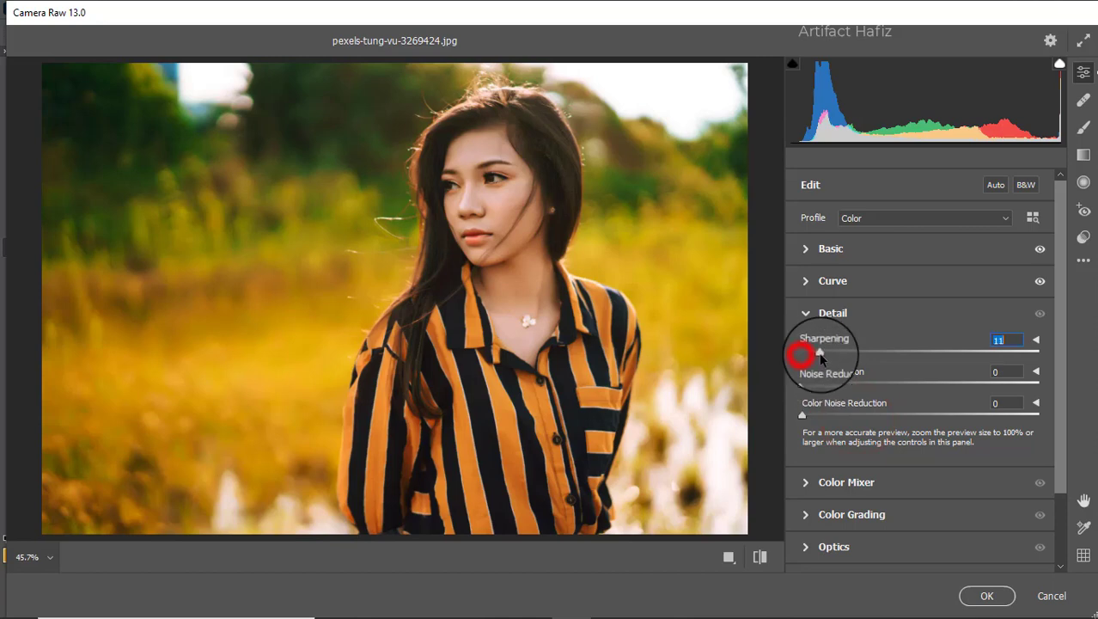
{"action": "left_click_drag", "start_coordinate": [816, 387], "coordinate": [826, 416]}
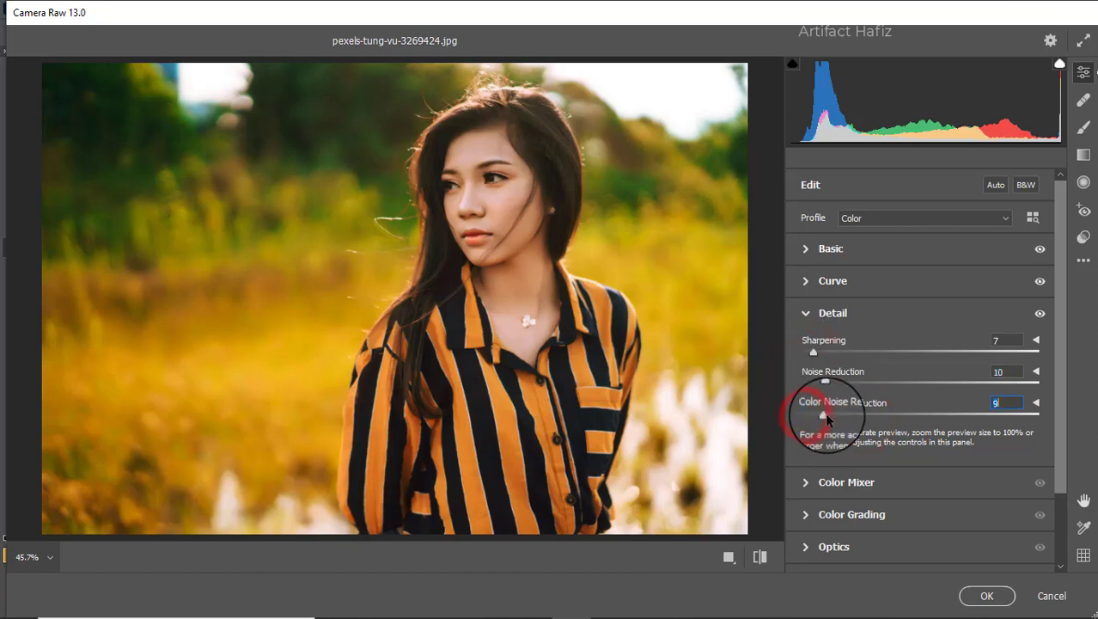
Set the Color Mixer saturation of Reds to +22, Yellows to -48, Greens to -70 and Aquas to +5, and slightly raise Blues
{"action": "scroll", "coordinate": [859, 393], "scroll_direction": "down", "scroll_amount": 2}
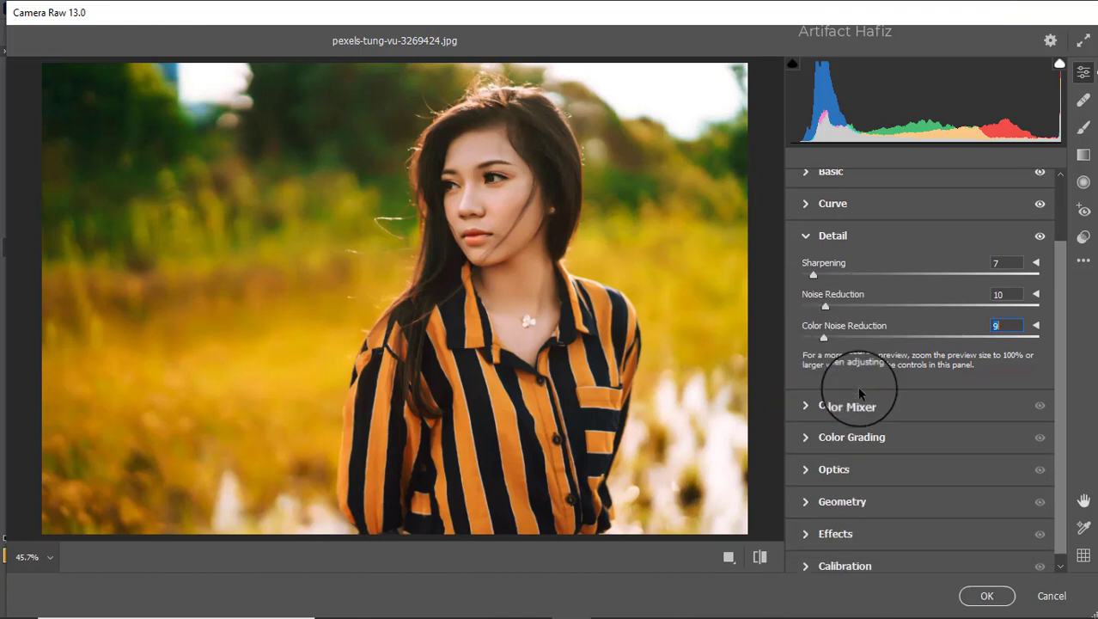
{"action": "left_click", "coordinate": [839, 406]}
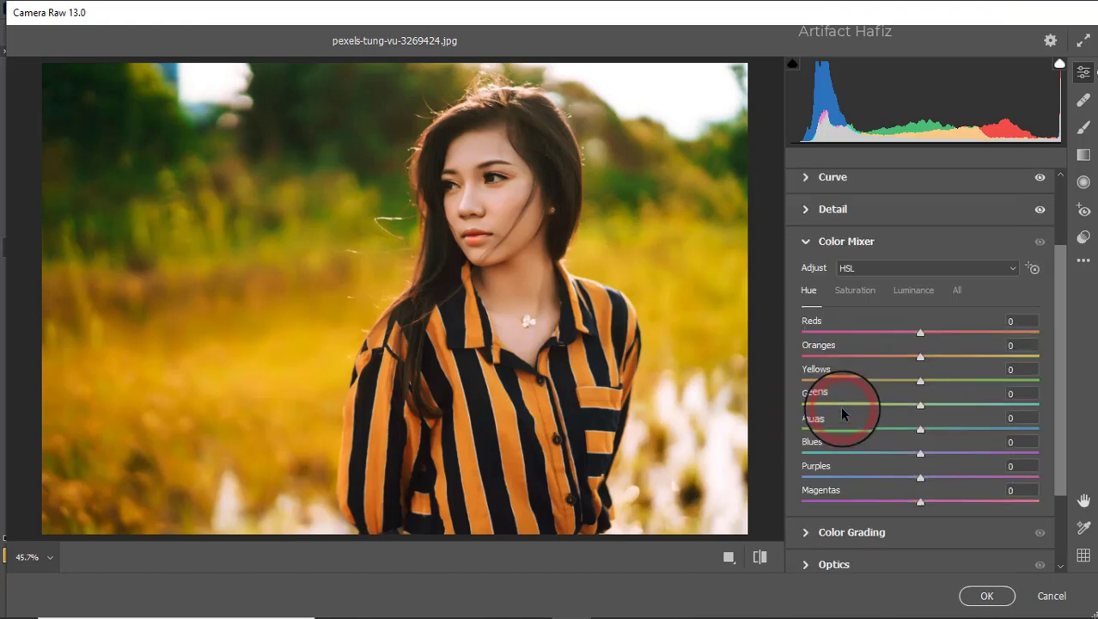
{"action": "left_click", "coordinate": [860, 290]}
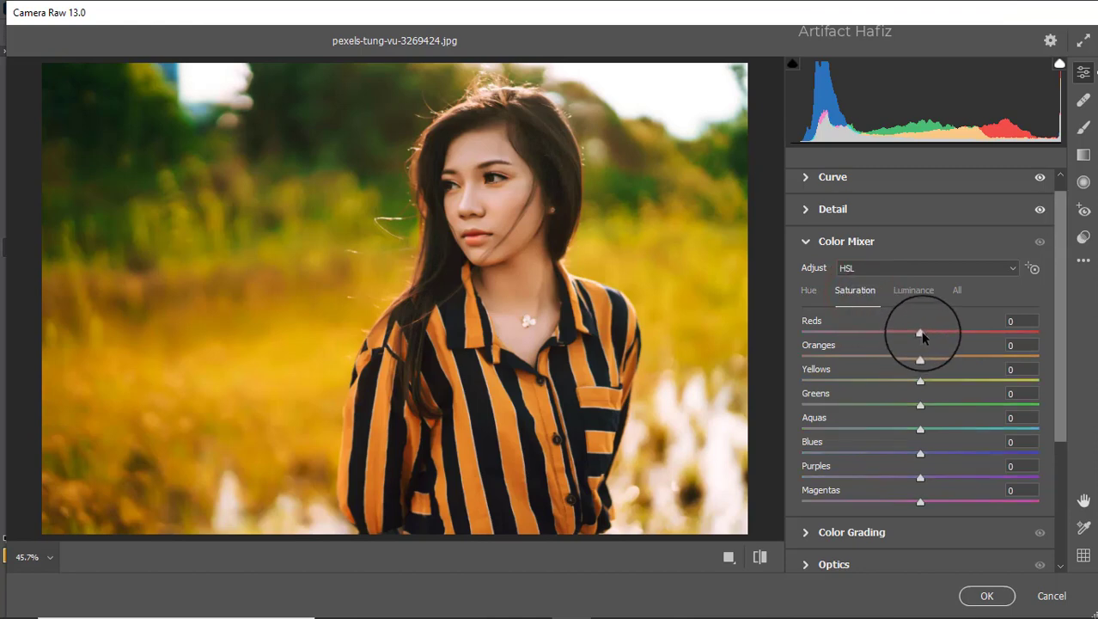
{"action": "left_click_drag", "start_coordinate": [921, 333], "coordinate": [945, 336]}
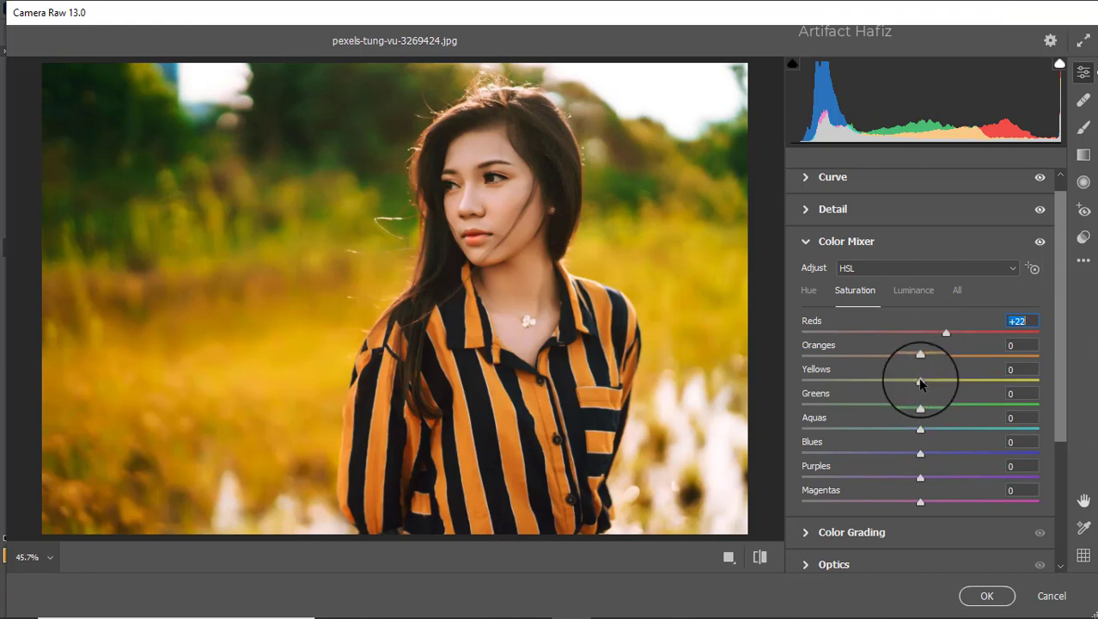
{"action": "left_click_drag", "start_coordinate": [920, 382], "coordinate": [862, 387]}
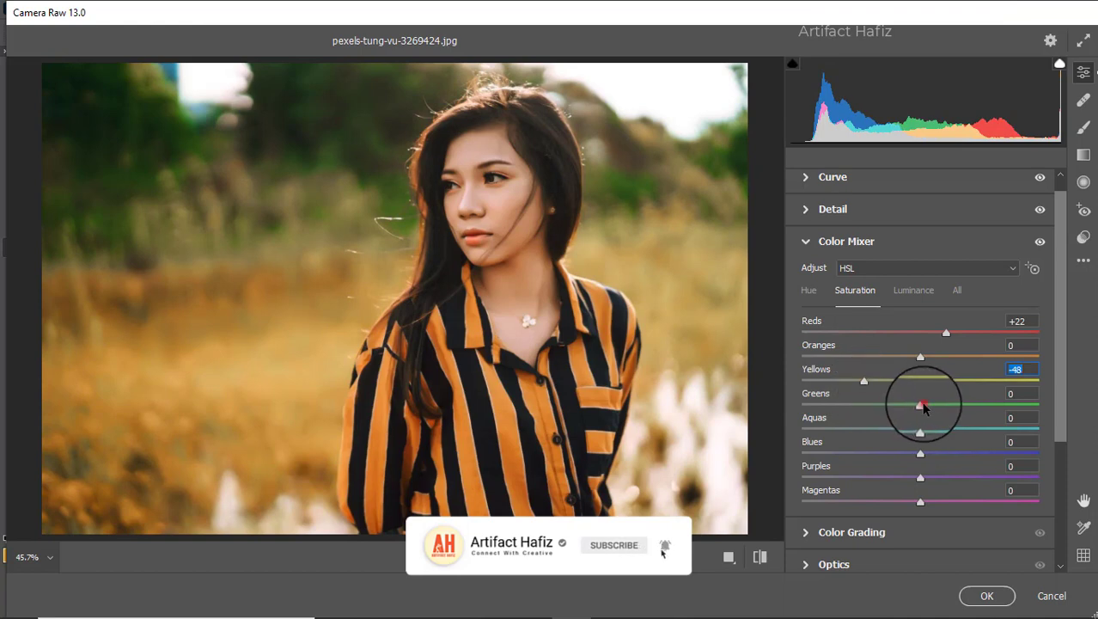
{"action": "left_click_drag", "start_coordinate": [922, 405], "coordinate": [850, 406]}
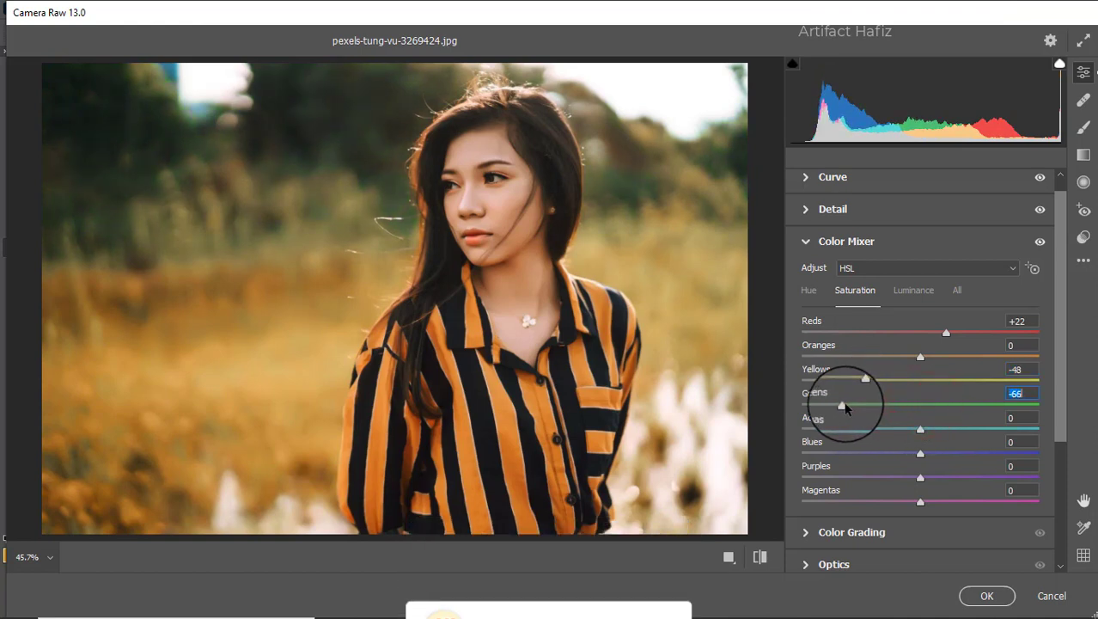
{"action": "left_click_drag", "start_coordinate": [845, 408], "coordinate": [839, 408]}
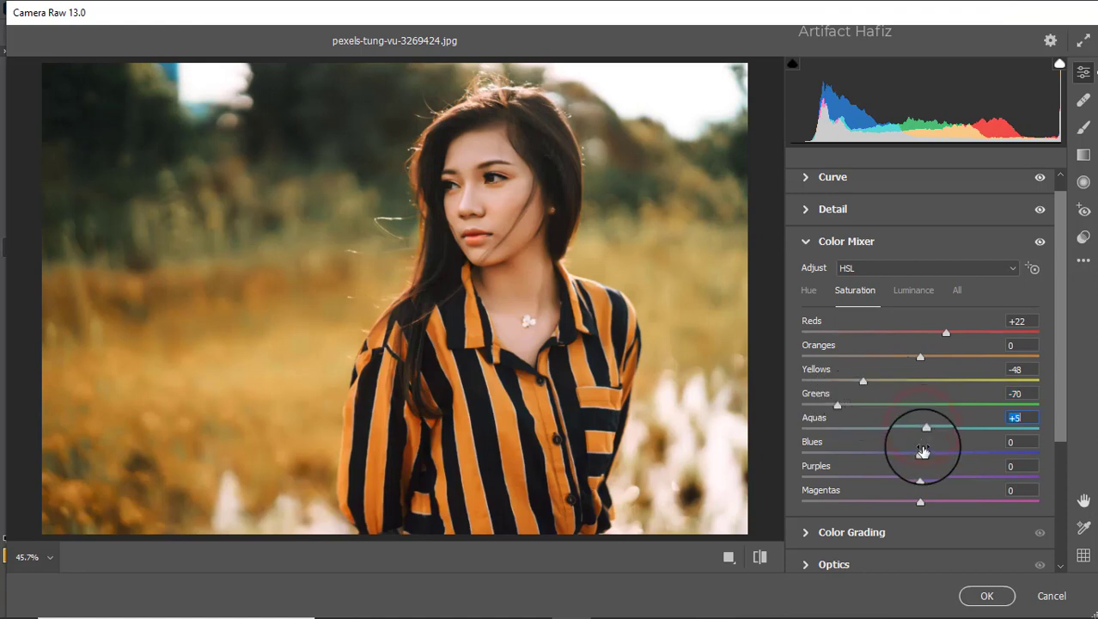
{"action": "left_click_drag", "start_coordinate": [920, 452], "coordinate": [930, 453]}
Set the Color Mixer luminance of Reds to +3, Oranges +2, Yellows +3, Greens +3, Aquas +4 and Blues +3
{"action": "left_click", "coordinate": [910, 290]}
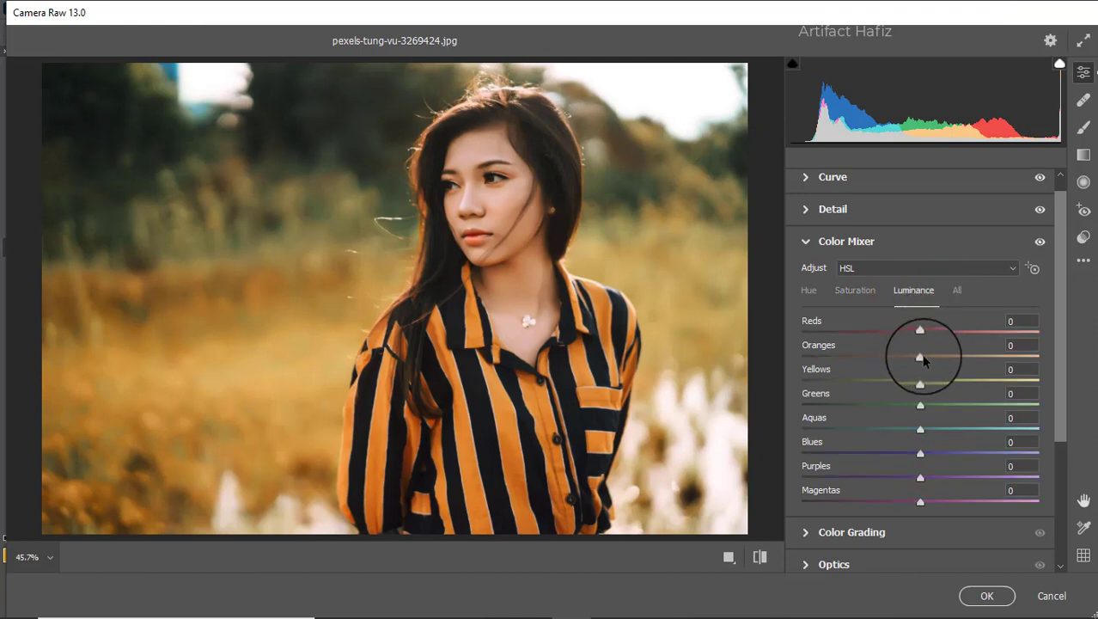
{"action": "left_click_drag", "start_coordinate": [921, 357], "coordinate": [945, 335]}
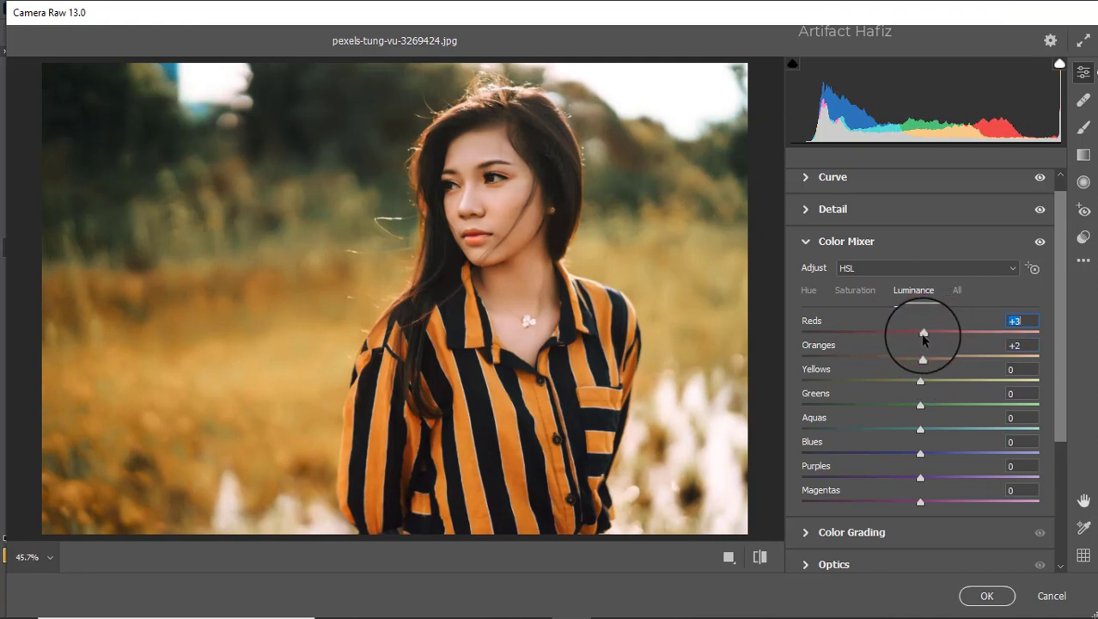
{"action": "left_click_drag", "start_coordinate": [920, 382], "coordinate": [874, 365]}
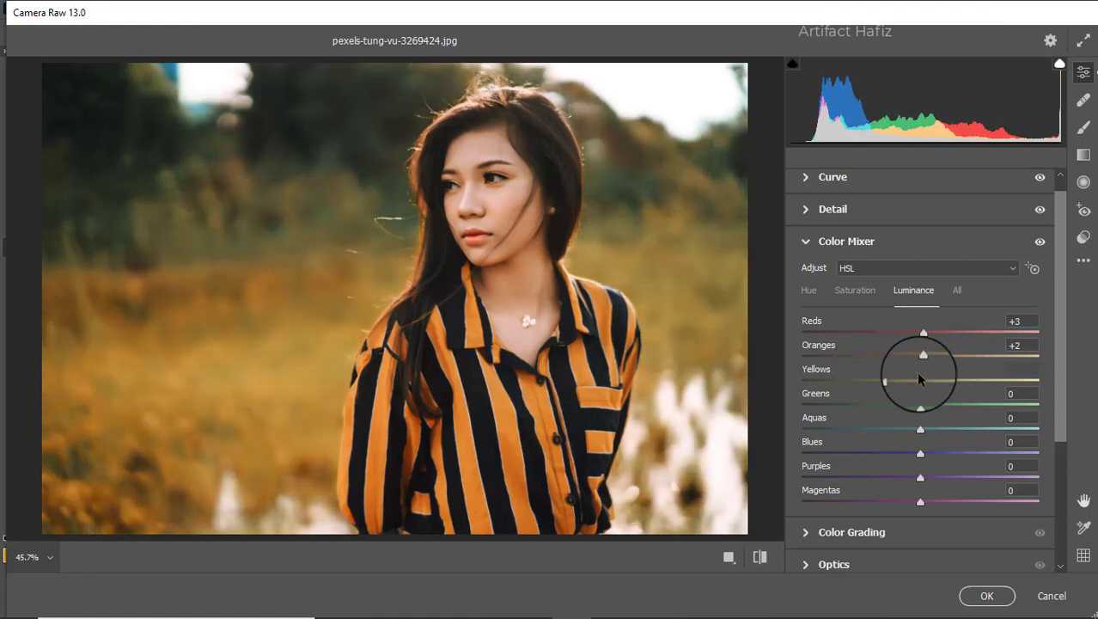
{"action": "left_click", "coordinate": [917, 379]}
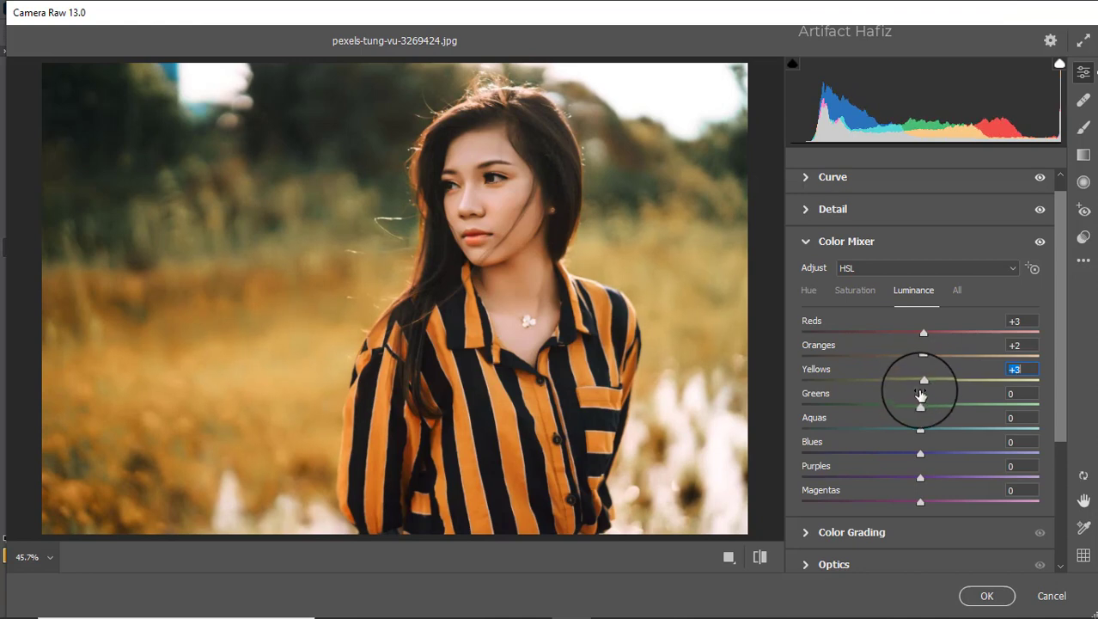
{"action": "mouse_move", "coordinate": [920, 402]}
{"action": "left_mouse_down"}
{"action": "mouse_move", "coordinate": [949, 407]}
{"action": "mouse_move", "coordinate": [913, 406]}
{"action": "mouse_move", "coordinate": [924, 403]}
{"action": "mouse_move", "coordinate": [931, 427]}
{"action": "mouse_move", "coordinate": [912, 422]}
{"action": "left_mouse_up"}
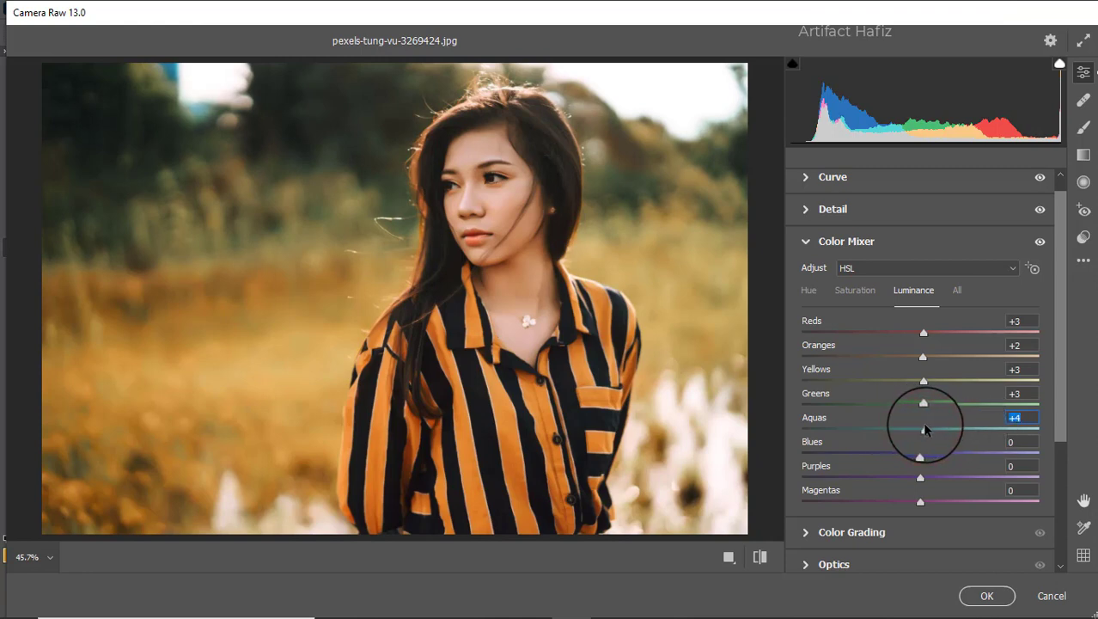
{"action": "mouse_move", "coordinate": [919, 455]}
{"action": "left_mouse_down"}
{"action": "mouse_move", "coordinate": [963, 454]}
{"action": "mouse_move", "coordinate": [910, 455]}
{"action": "mouse_move", "coordinate": [926, 457]}
{"action": "left_mouse_up"}
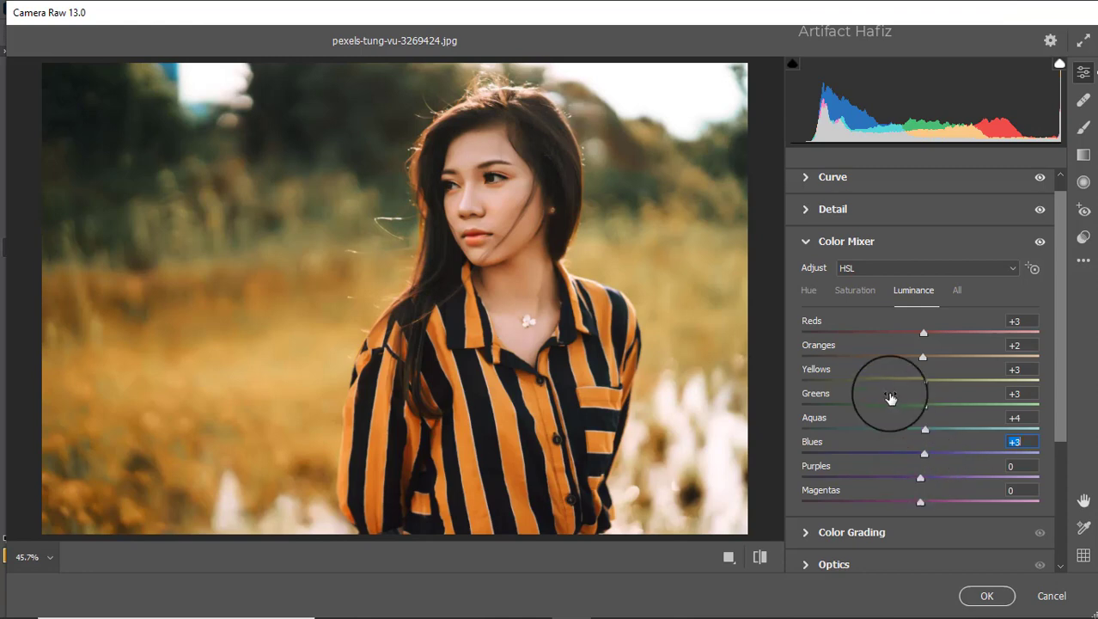
Set the Color Mixer hue of Aquas to -60, Blues to -53 and Greens to +22, leaving Yellows at 0
{"action": "left_click", "coordinate": [809, 292]}
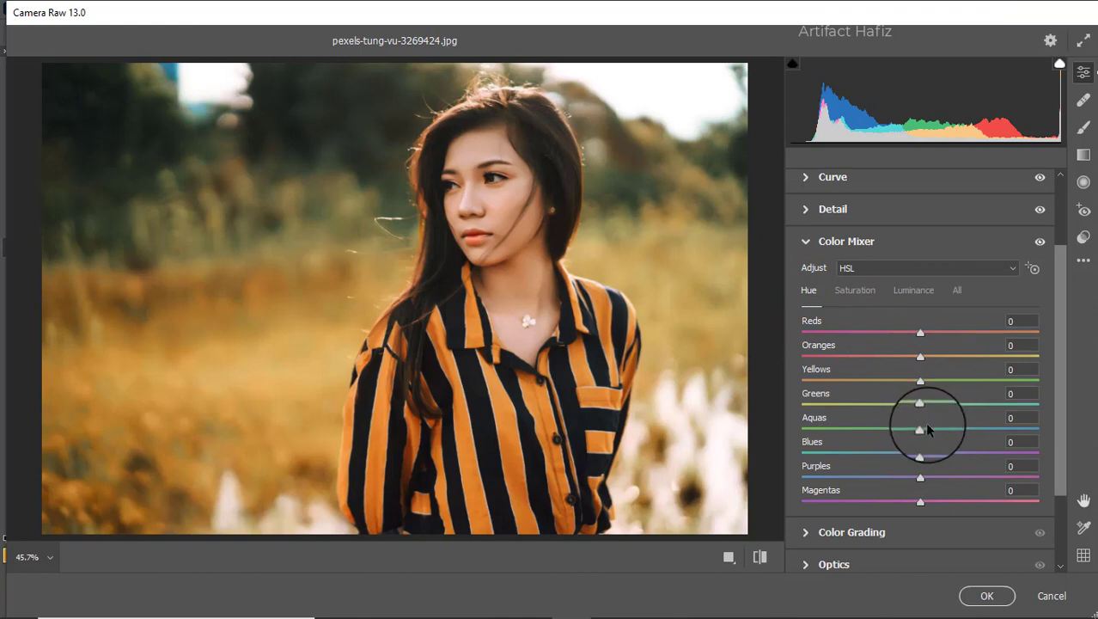
{"action": "left_click_drag", "start_coordinate": [921, 430], "coordinate": [860, 457]}
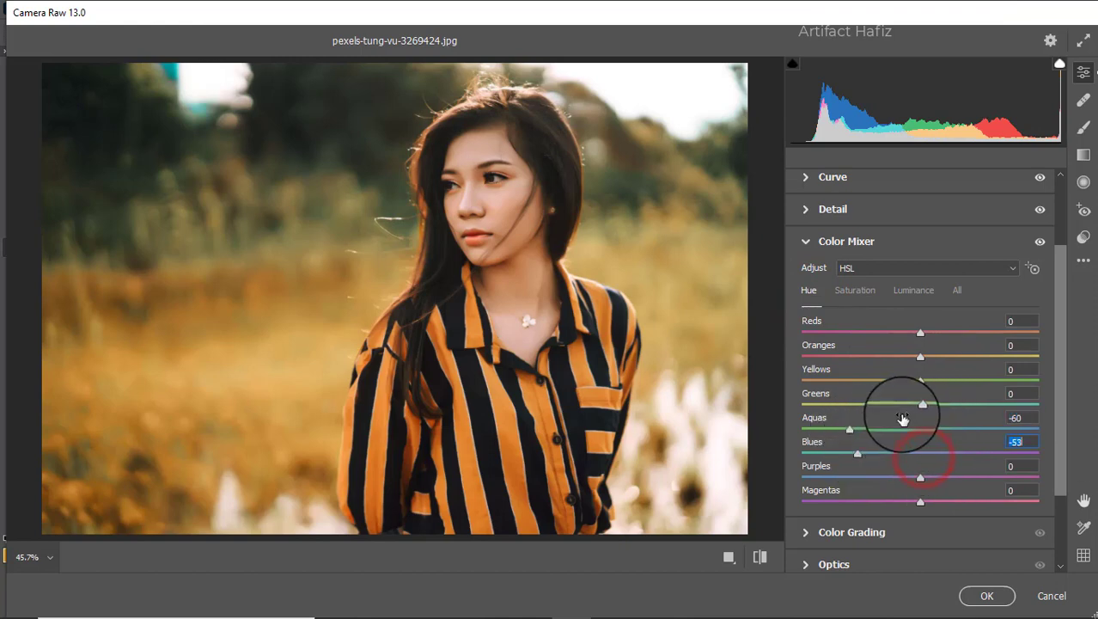
{"action": "mouse_move", "coordinate": [920, 405]}
{"action": "left_mouse_down"}
{"action": "mouse_move", "coordinate": [1005, 398]}
{"action": "mouse_move", "coordinate": [846, 407]}
{"action": "mouse_move", "coordinate": [936, 409]}
{"action": "mouse_move", "coordinate": [945, 404]}
{"action": "mouse_move", "coordinate": [919, 381]}
{"action": "mouse_move", "coordinate": [988, 382]}
{"action": "mouse_move", "coordinate": [888, 386]}
{"action": "mouse_move", "coordinate": [916, 388]}
{"action": "left_mouse_up"}
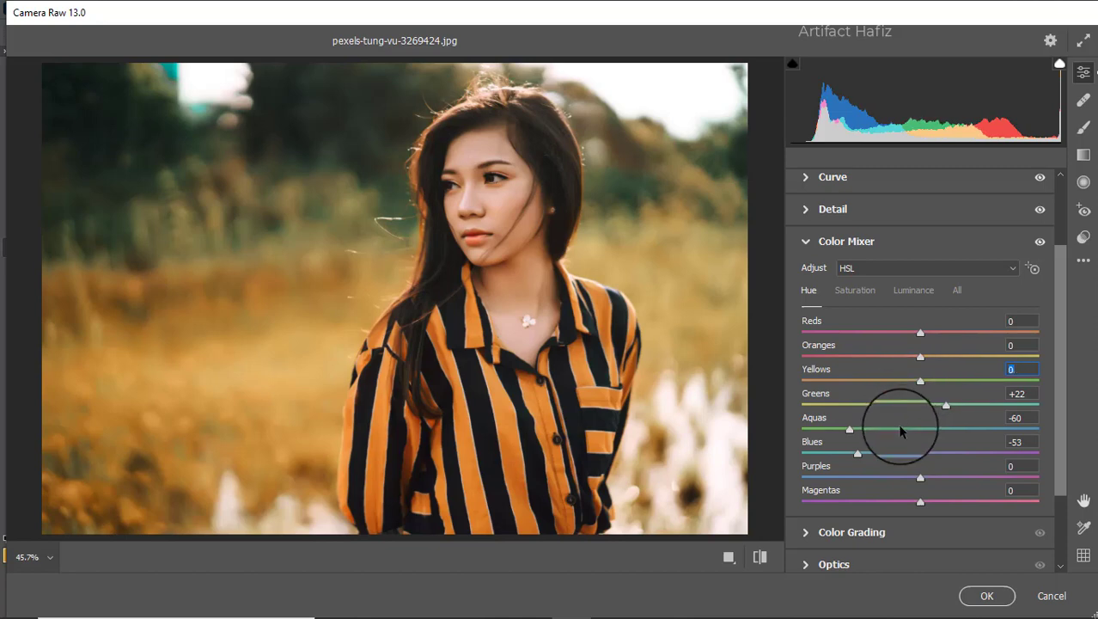
Color grade Shadows to hue 206, saturation 13, Midtones to hue 251, saturation 13, and Highlights to hue 112, saturation 9
{"action": "scroll", "coordinate": [902, 422], "scroll_direction": "down", "scroll_amount": 3}
{"action": "left_click", "coordinate": [885, 455]}
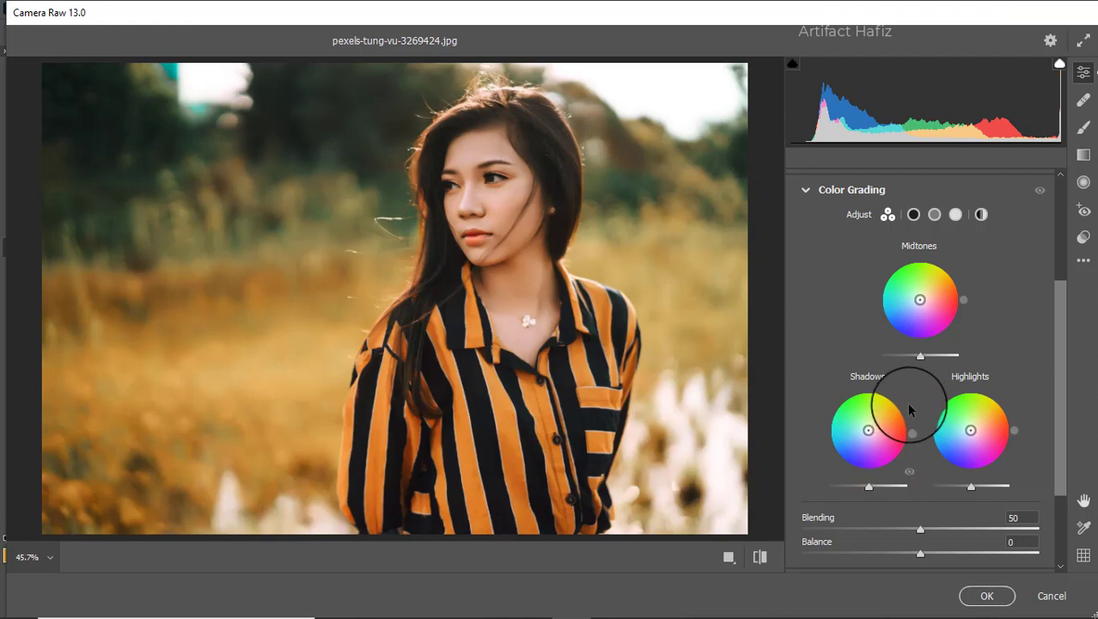
{"action": "left_click_drag", "start_coordinate": [866, 431], "coordinate": [823, 421]}
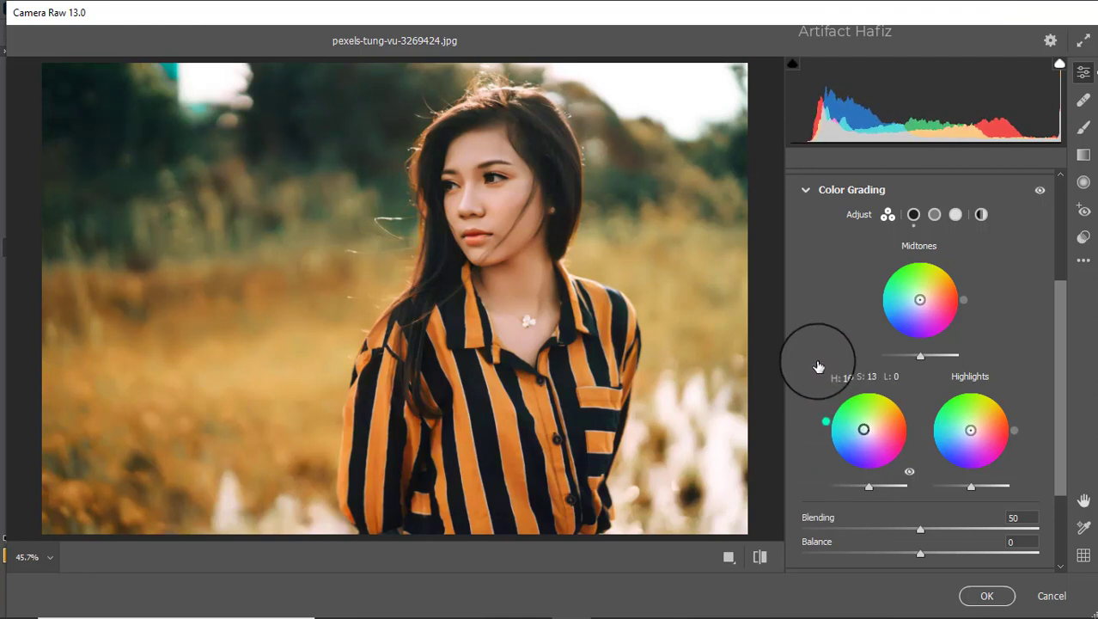
{"action": "left_click_drag", "start_coordinate": [825, 421], "coordinate": [790, 467]}
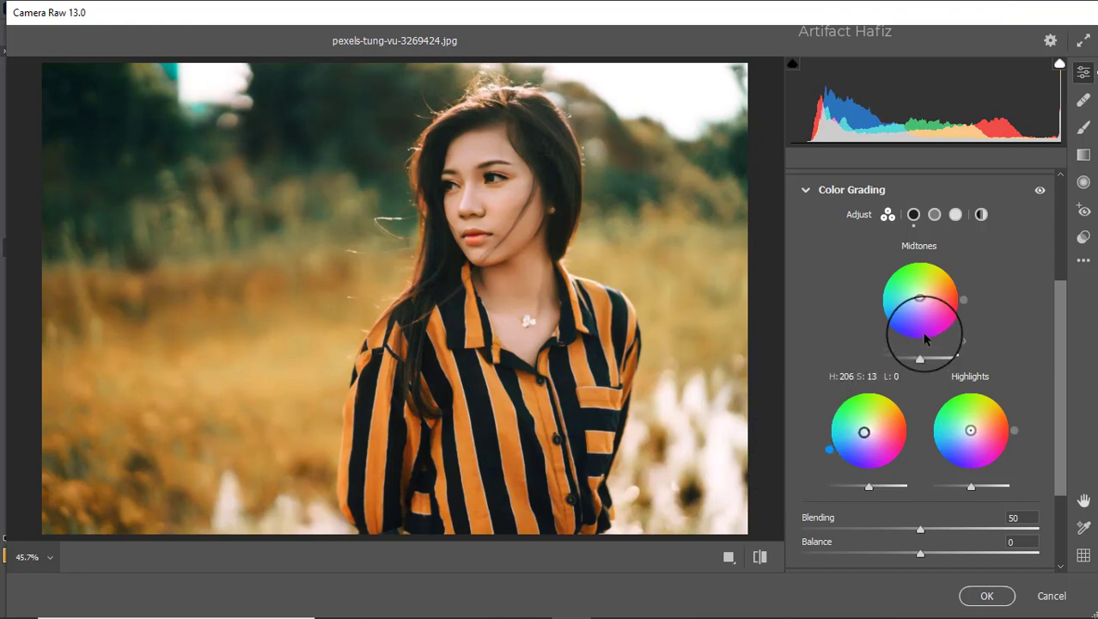
{"action": "left_click_drag", "start_coordinate": [919, 300], "coordinate": [887, 391]}
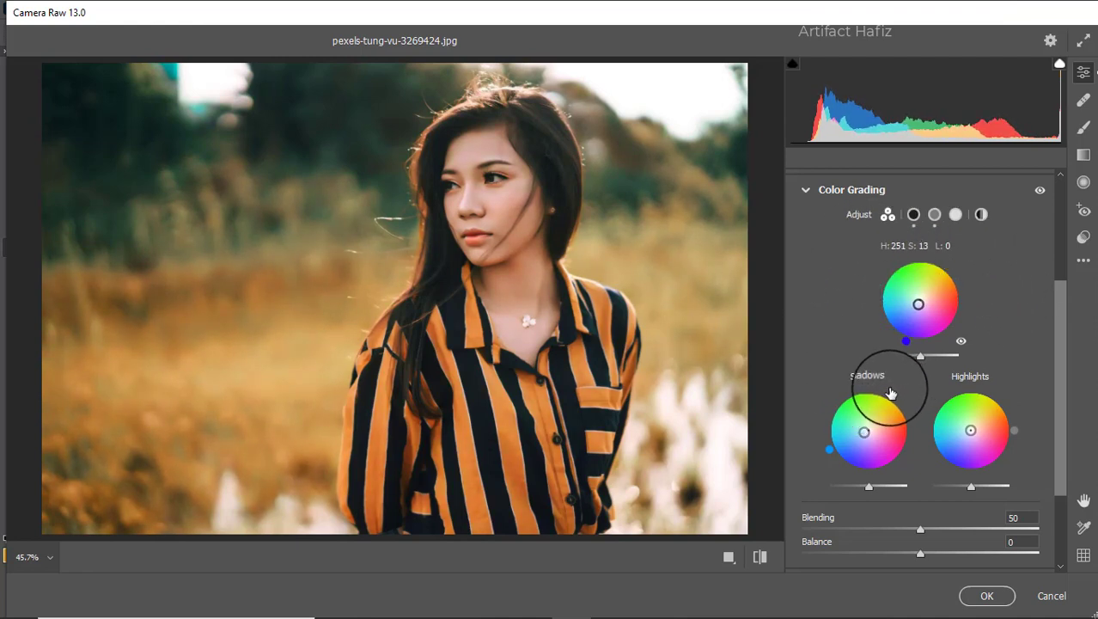
{"action": "left_click_drag", "start_coordinate": [970, 430], "coordinate": [927, 421]}
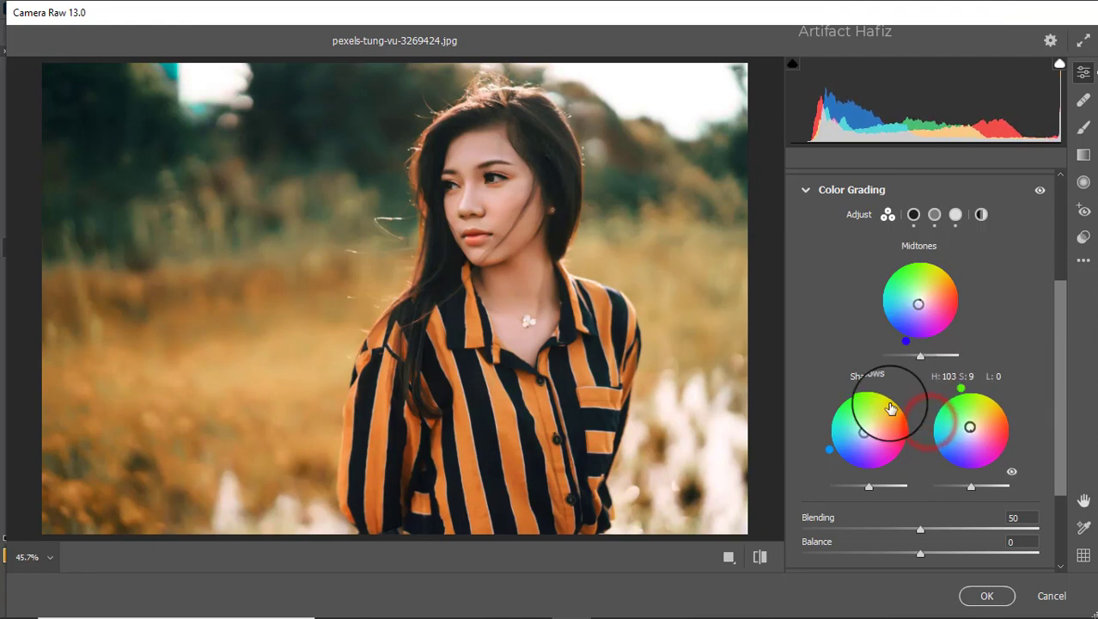
{"action": "left_click_drag", "start_coordinate": [978, 388], "coordinate": [943, 380]}
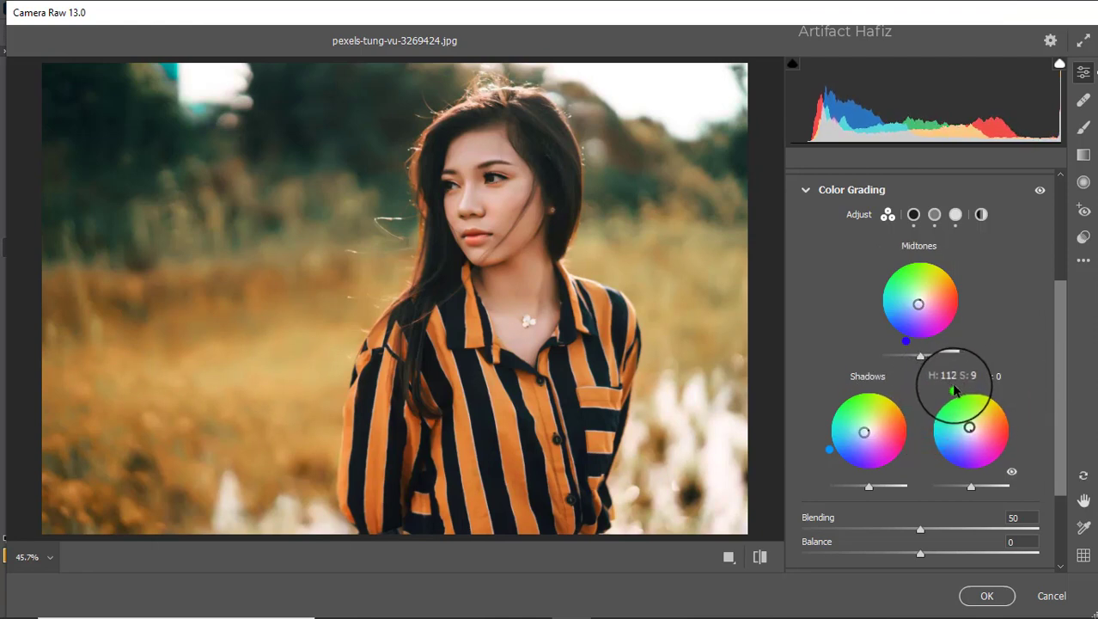
Set the Calibration saturation of Red Primary to -18, Green Primary to +42 and Blue Primary to -15
{"action": "scroll", "coordinate": [936, 361], "scroll_direction": "down", "scroll_amount": 3}
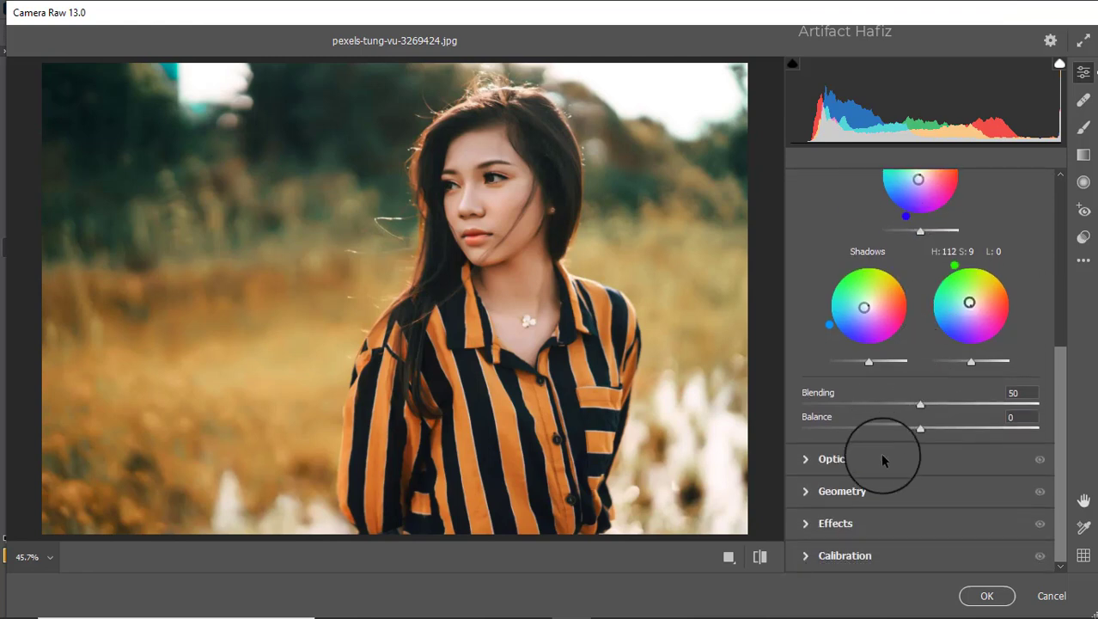
{"action": "left_click", "coordinate": [844, 556]}
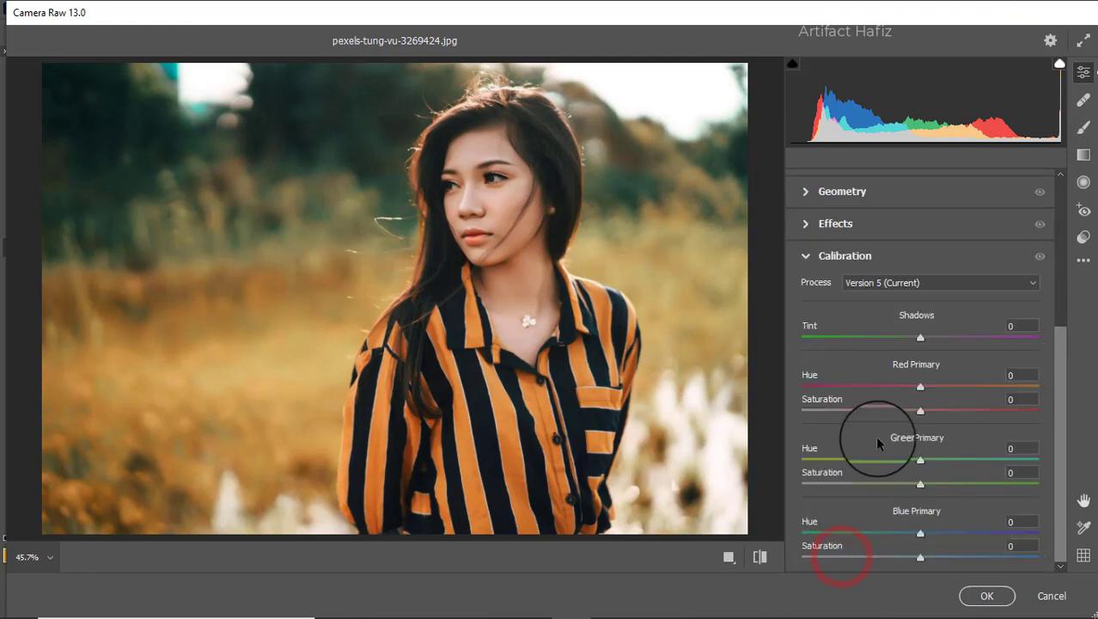
{"action": "left_click_drag", "start_coordinate": [920, 483], "coordinate": [970, 494]}
{"action": "left_click_drag", "start_coordinate": [920, 410], "coordinate": [876, 411]}
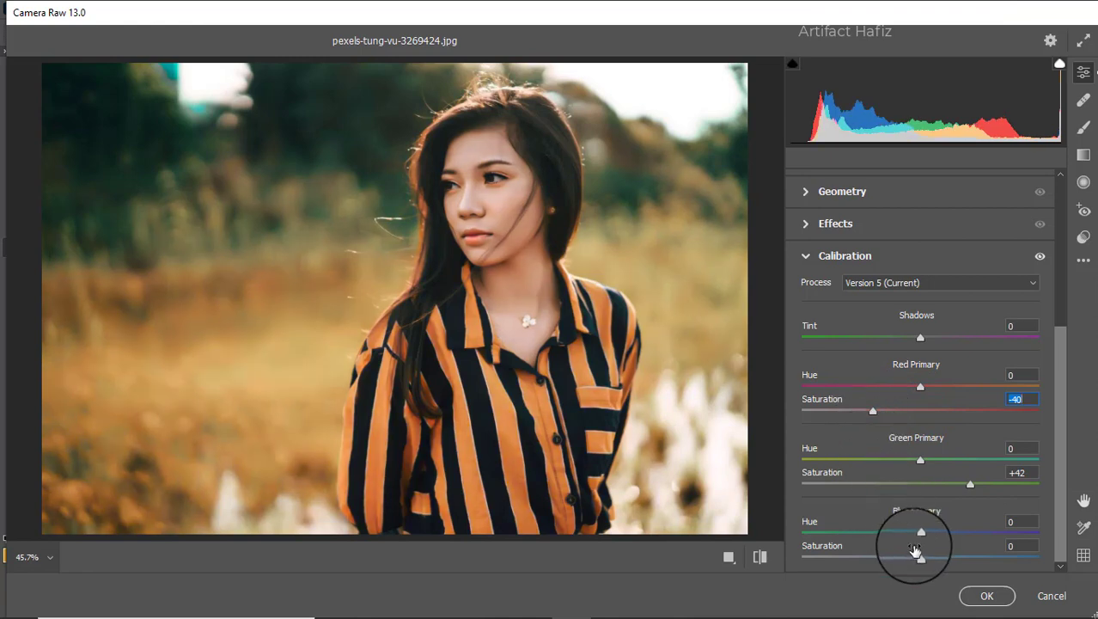
{"action": "left_click_drag", "start_coordinate": [920, 559], "coordinate": [897, 559]}
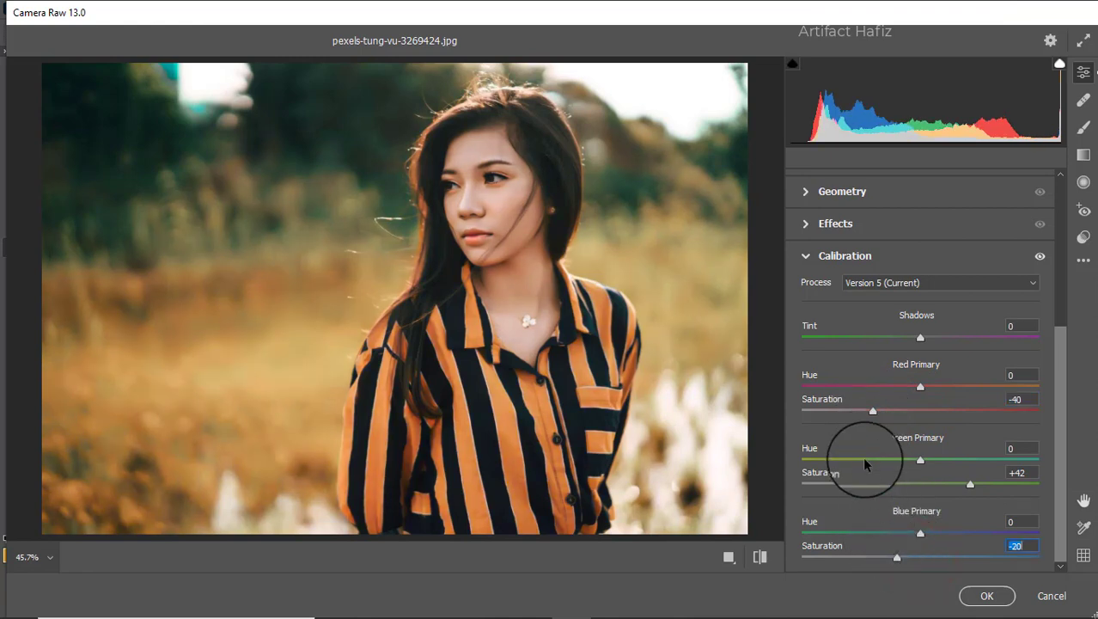
{"action": "left_click_drag", "start_coordinate": [871, 410], "coordinate": [888, 410]}
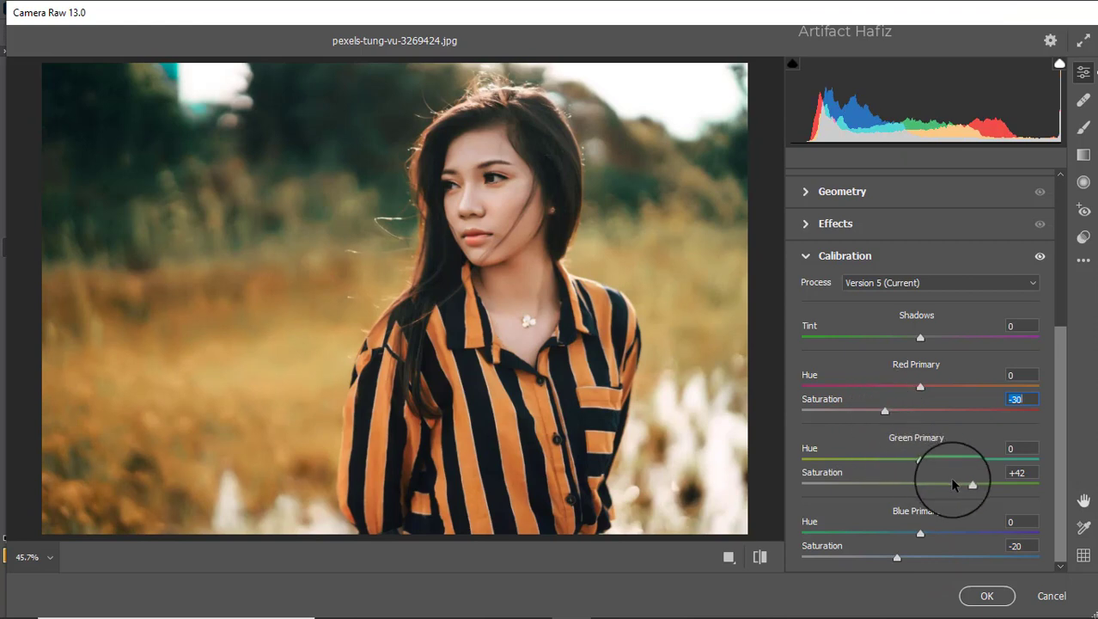
{"action": "left_click_drag", "start_coordinate": [885, 410], "coordinate": [900, 414]}
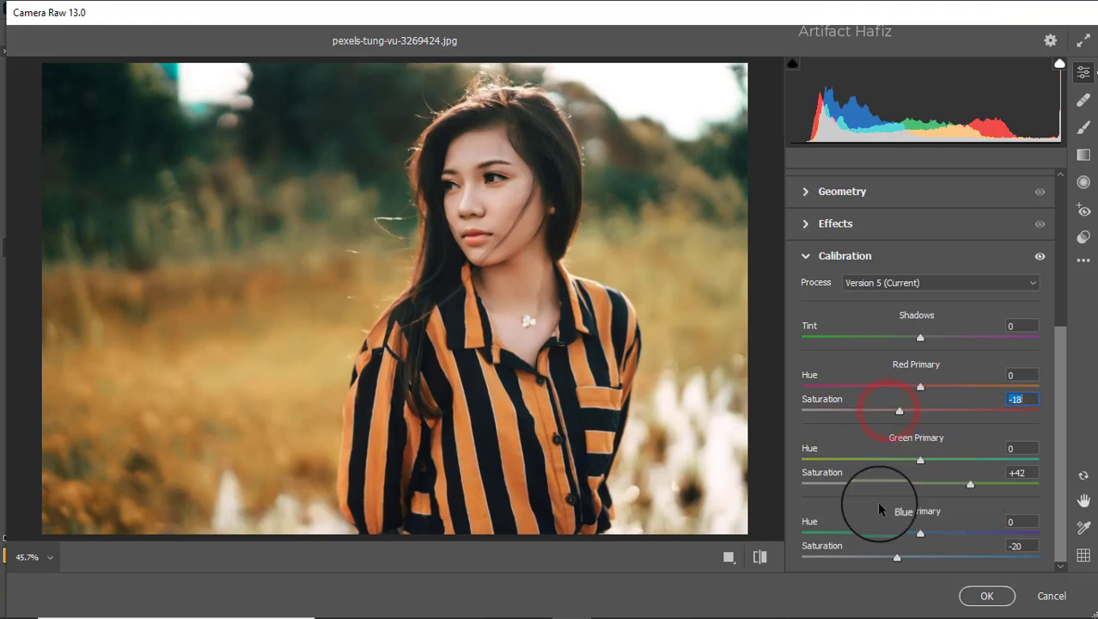
{"action": "left_click_drag", "start_coordinate": [897, 559], "coordinate": [902, 558]}
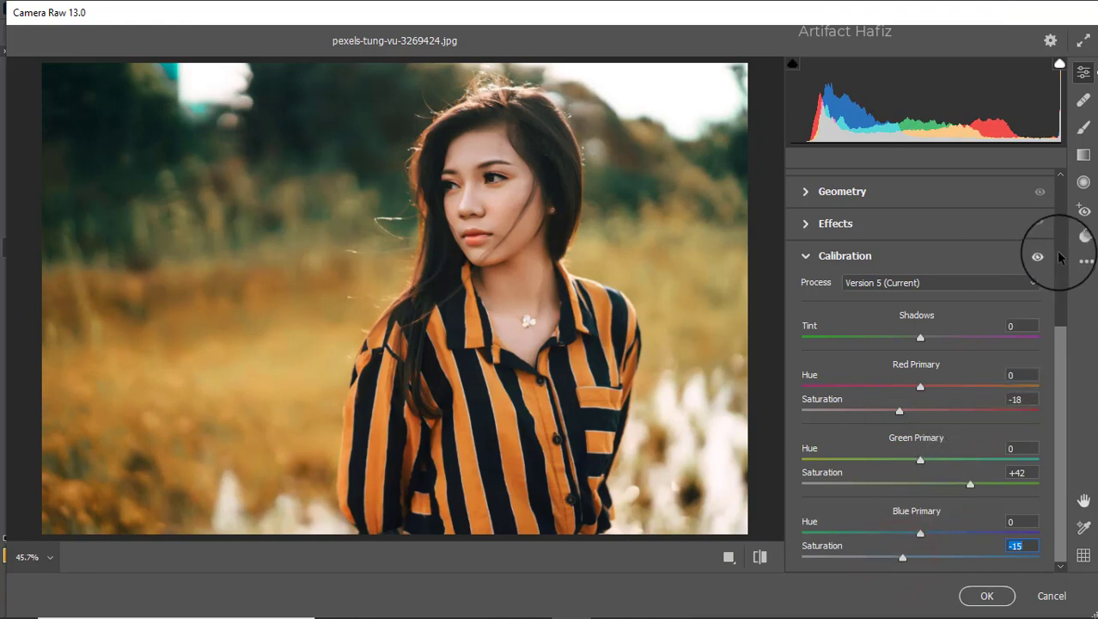
Place a graduated filter running diagonally from the photo's lower-left corner to the background right of the head, with Exposure -2.35
{"action": "left_click", "coordinate": [1083, 155]}
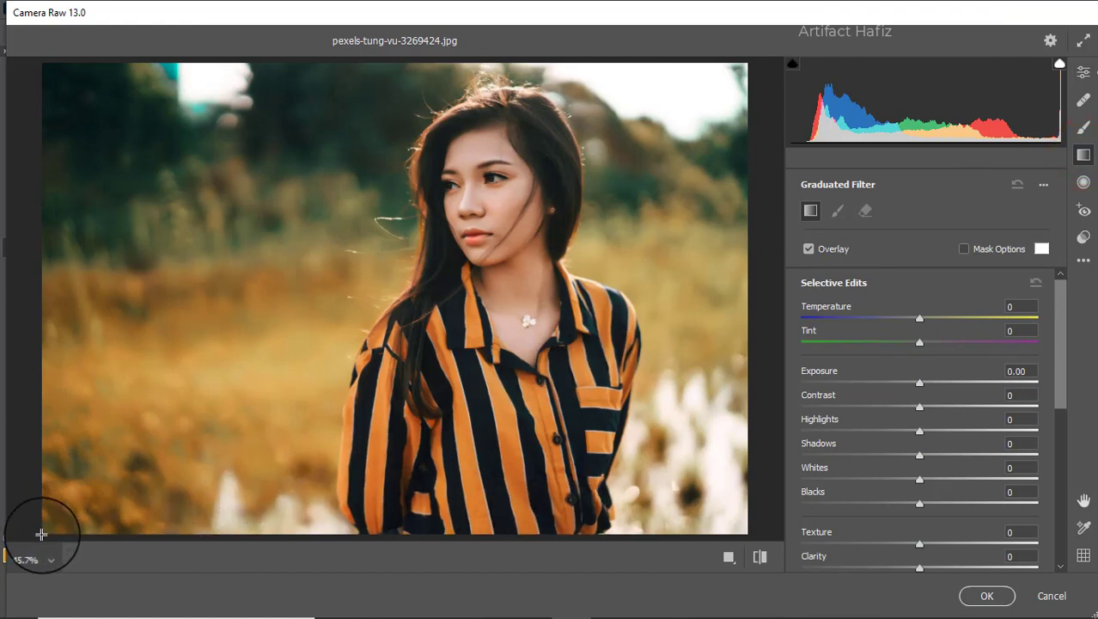
{"action": "mouse_move", "coordinate": [41, 533]}
{"action": "left_mouse_down"}
{"action": "mouse_move", "coordinate": [274, 441]}
{"action": "mouse_move", "coordinate": [416, 403]}
{"action": "left_mouse_up"}
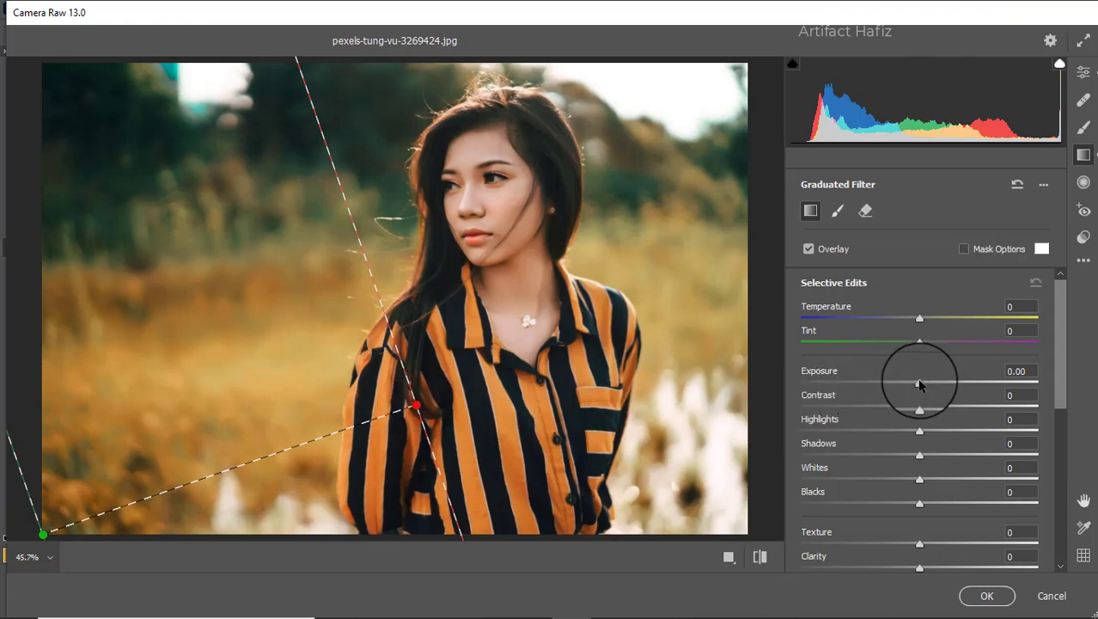
{"action": "left_click_drag", "start_coordinate": [919, 384], "coordinate": [853, 382]}
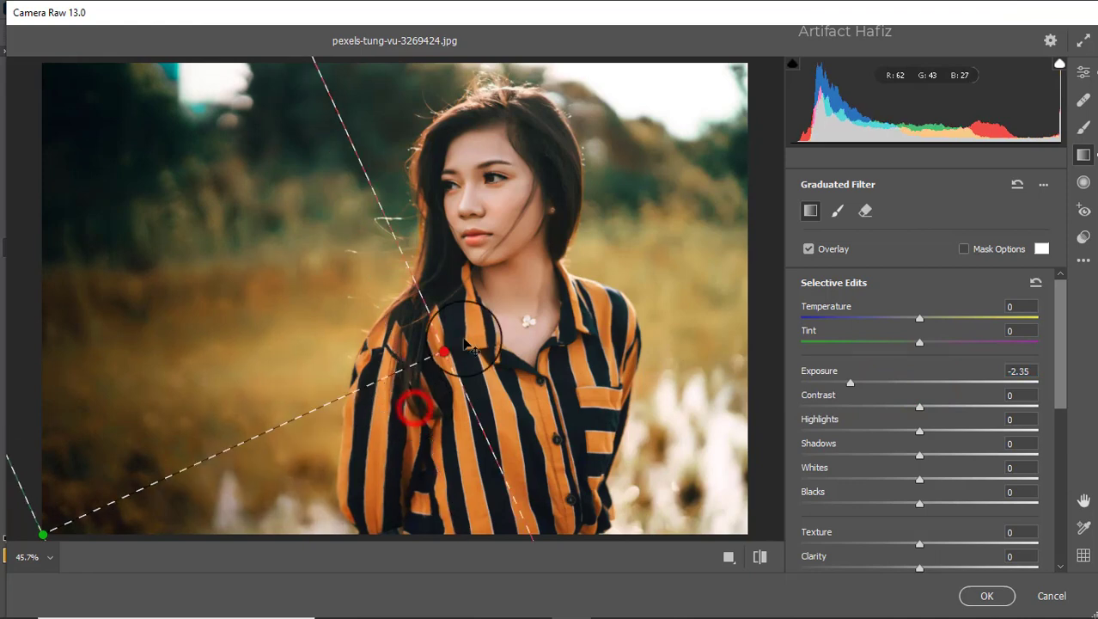
{"action": "left_click_drag", "start_coordinate": [418, 411], "coordinate": [655, 211]}
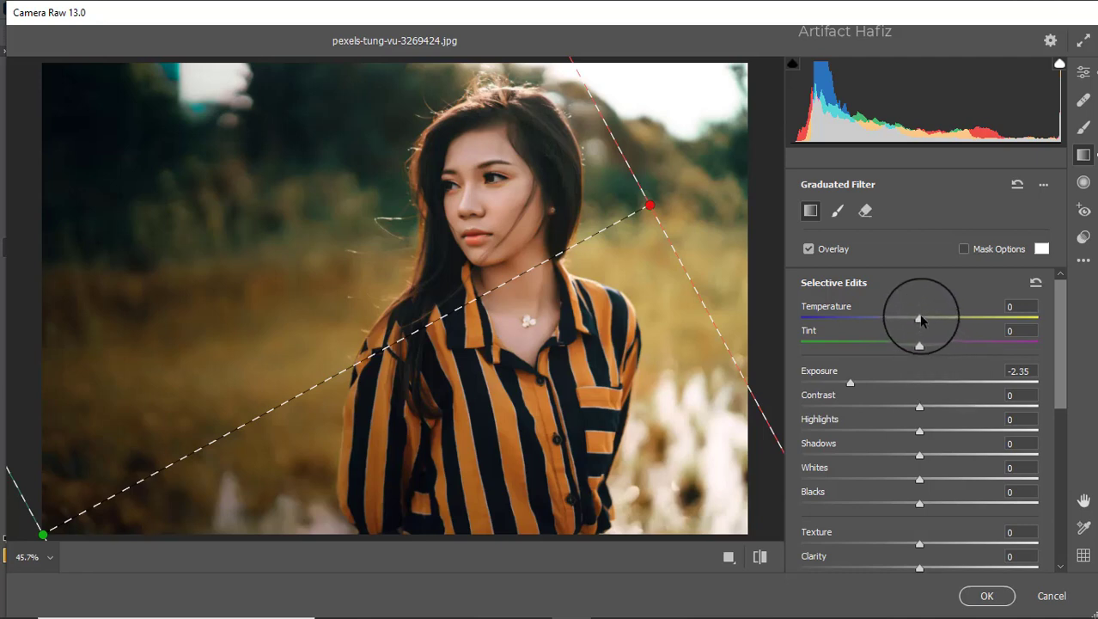
Set both the Temperature and the Saturation of the graduated filter to -1
{"action": "mouse_move", "coordinate": [919, 319]}
{"action": "left_mouse_down"}
{"action": "mouse_move", "coordinate": [798, 319]}
{"action": "mouse_move", "coordinate": [951, 319]}
{"action": "mouse_move", "coordinate": [778, 323]}
{"action": "mouse_move", "coordinate": [1027, 323]}
{"action": "mouse_move", "coordinate": [918, 340]}
{"action": "left_mouse_up"}
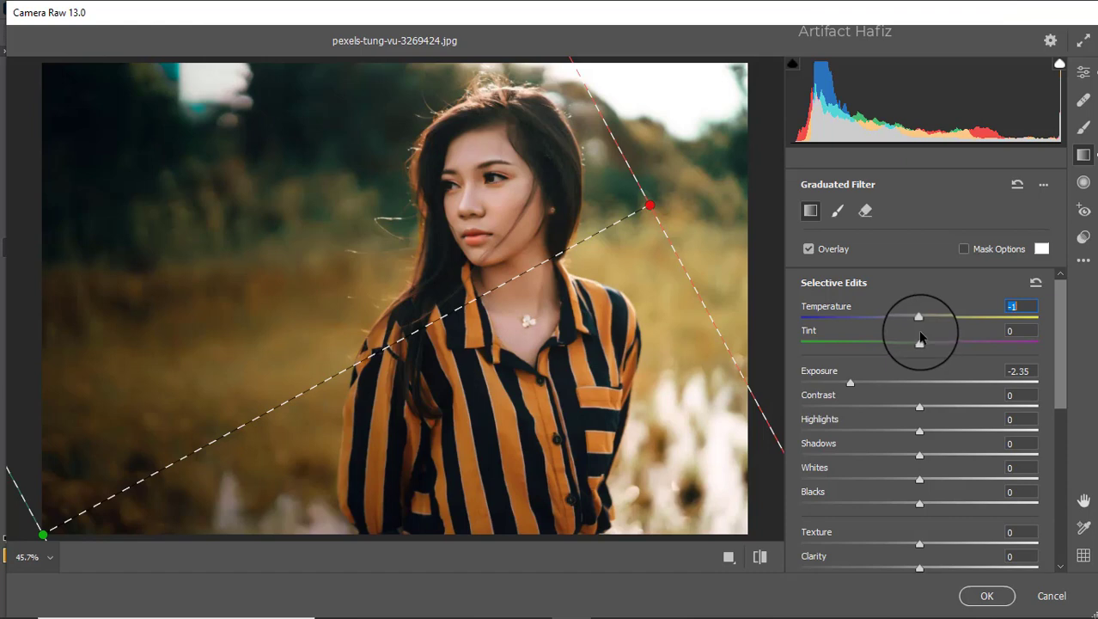
{"action": "scroll", "coordinate": [922, 335], "scroll_direction": "down", "scroll_amount": 6}
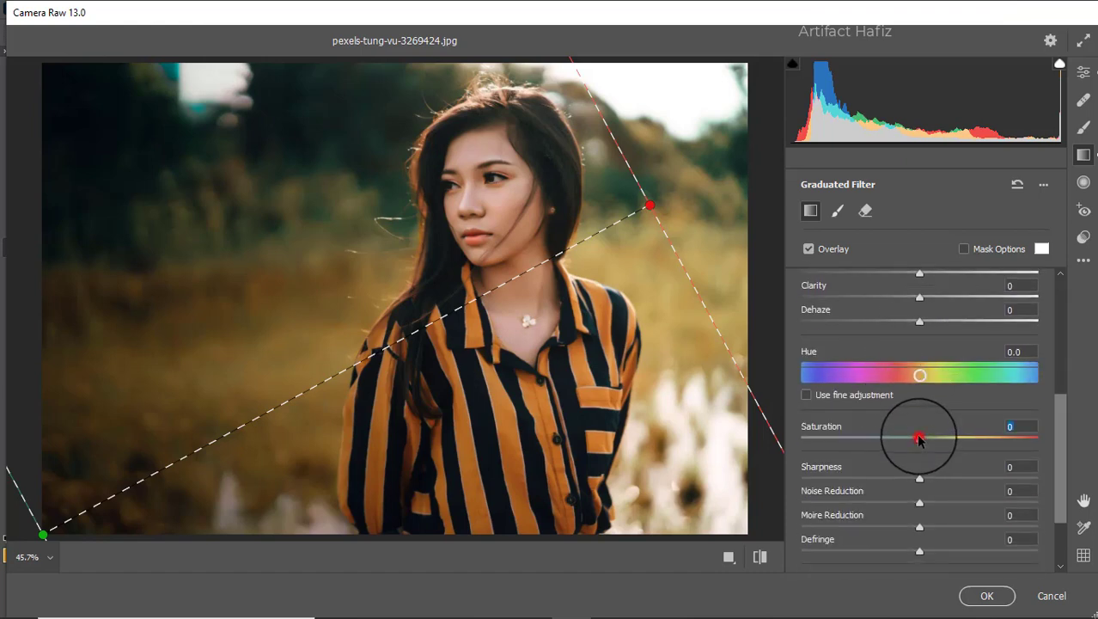
{"action": "mouse_move", "coordinate": [919, 439]}
{"action": "left_mouse_down"}
{"action": "mouse_move", "coordinate": [1024, 423]}
{"action": "mouse_move", "coordinate": [940, 441]}
{"action": "mouse_move", "coordinate": [814, 442]}
{"action": "mouse_move", "coordinate": [917, 444]}
{"action": "left_mouse_up"}
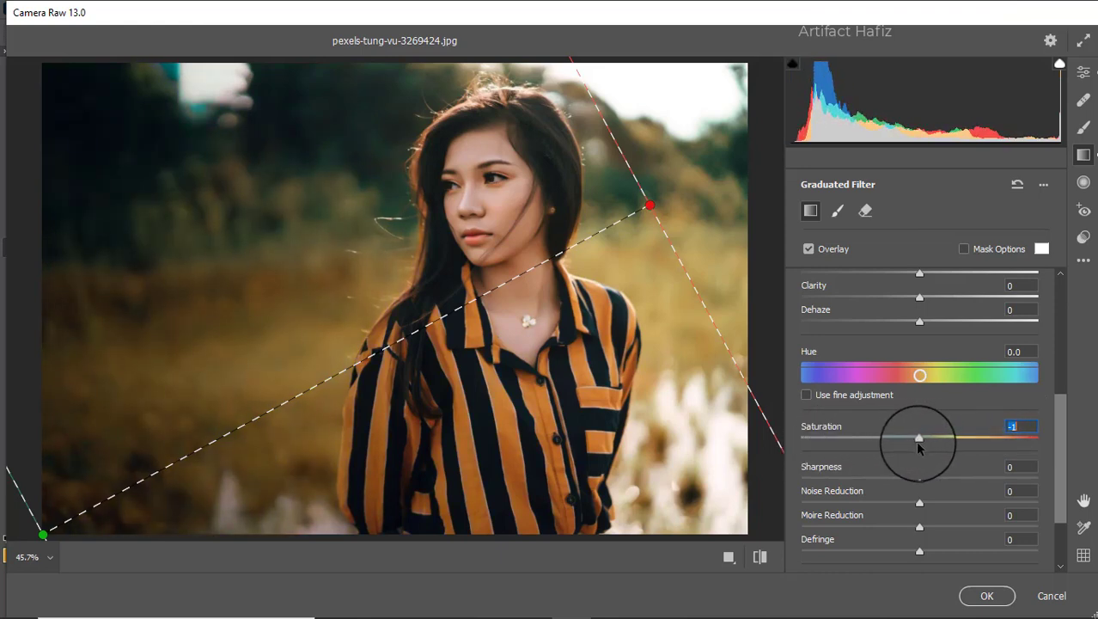
Try Hue shifts of -58 and about +114 on the graduated filter, and reset Hue to 0
{"action": "left_click_drag", "start_coordinate": [860, 375], "coordinate": [881, 371]}
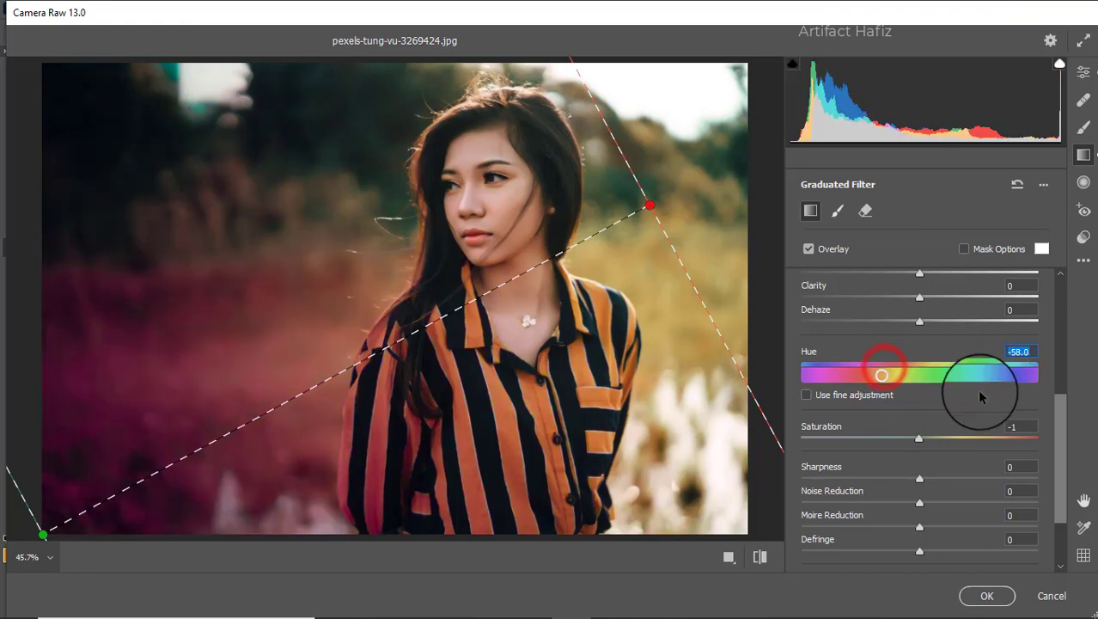
{"action": "left_click", "coordinate": [995, 367]}
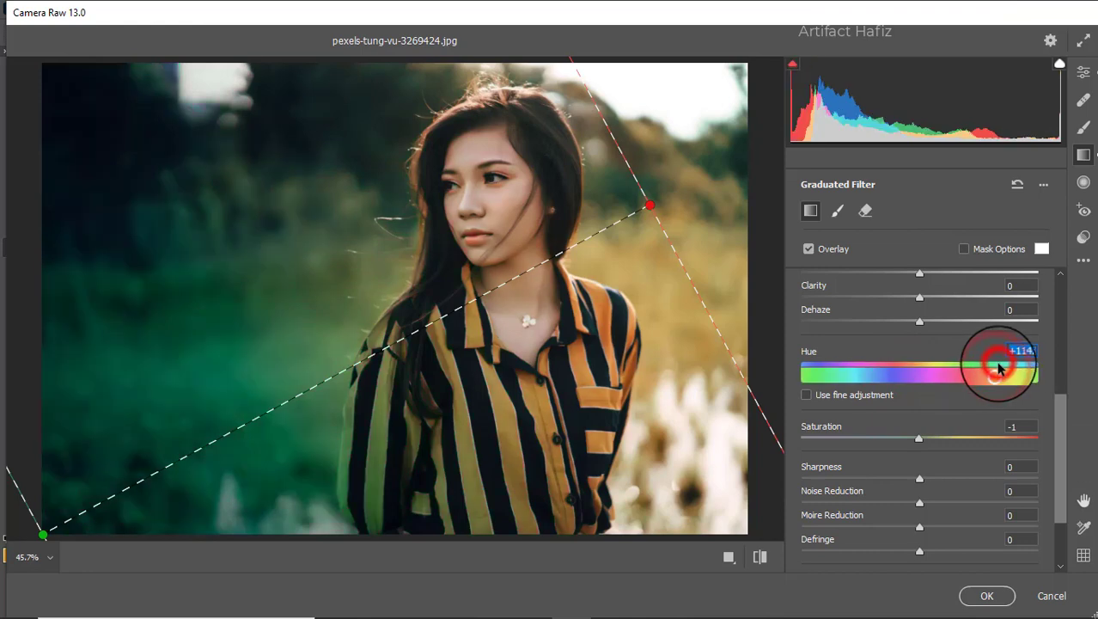
{"action": "double_click", "coordinate": [1001, 367]}
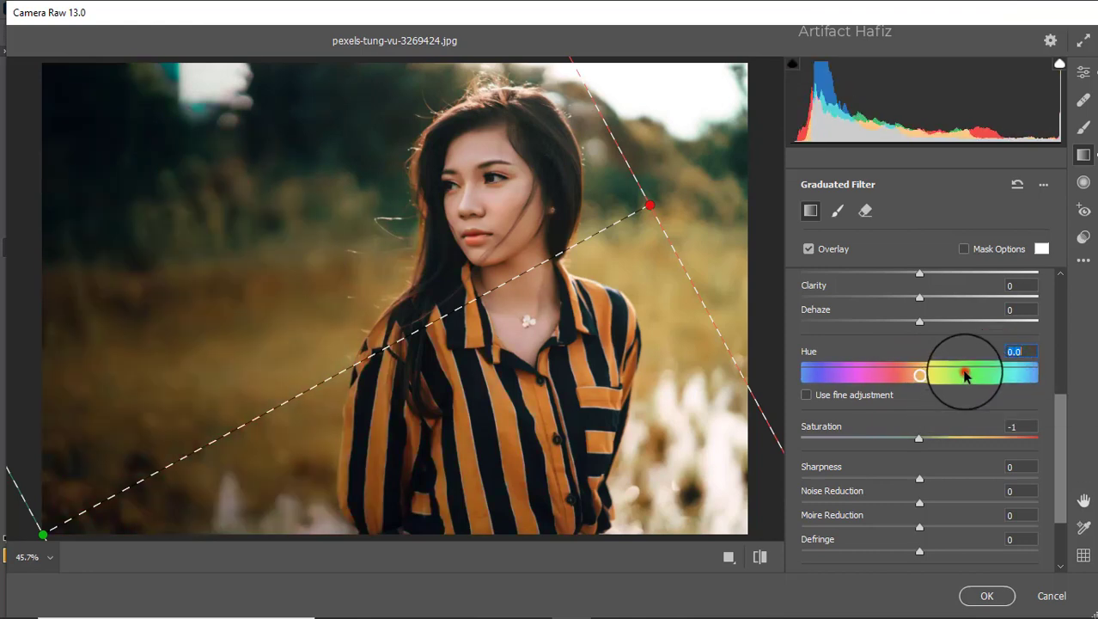
{"action": "double_click", "coordinate": [964, 375]}
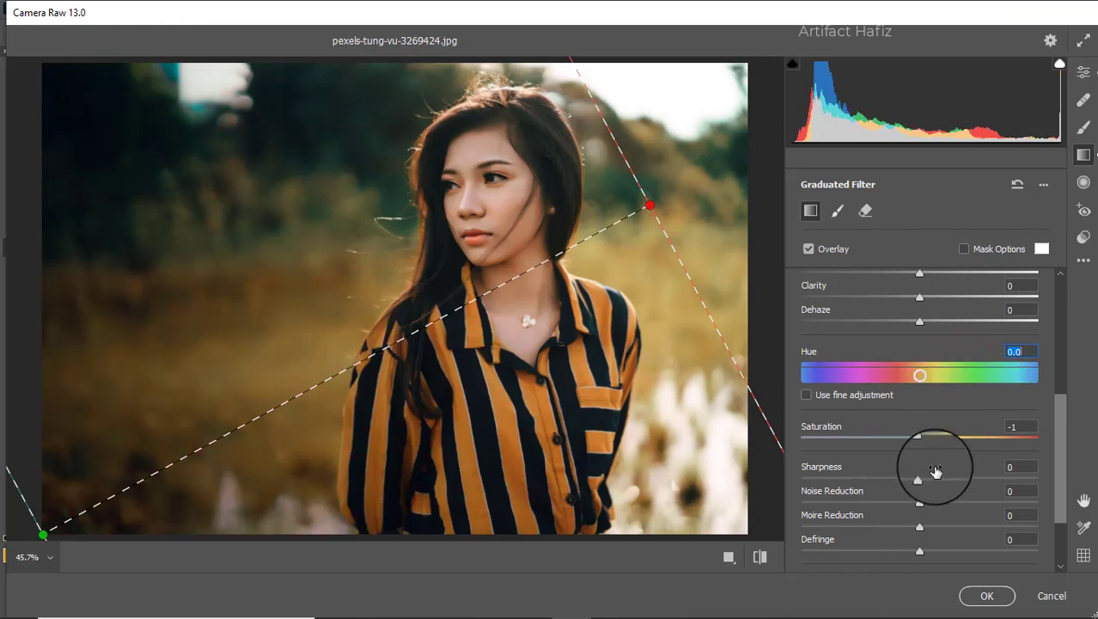
Try fine hue adjustment on the graduated filter with shifts of -158.5 and -180, switch it off and reset Hue to 0
{"action": "scroll", "coordinate": [934, 469], "scroll_direction": "down", "scroll_amount": 2}
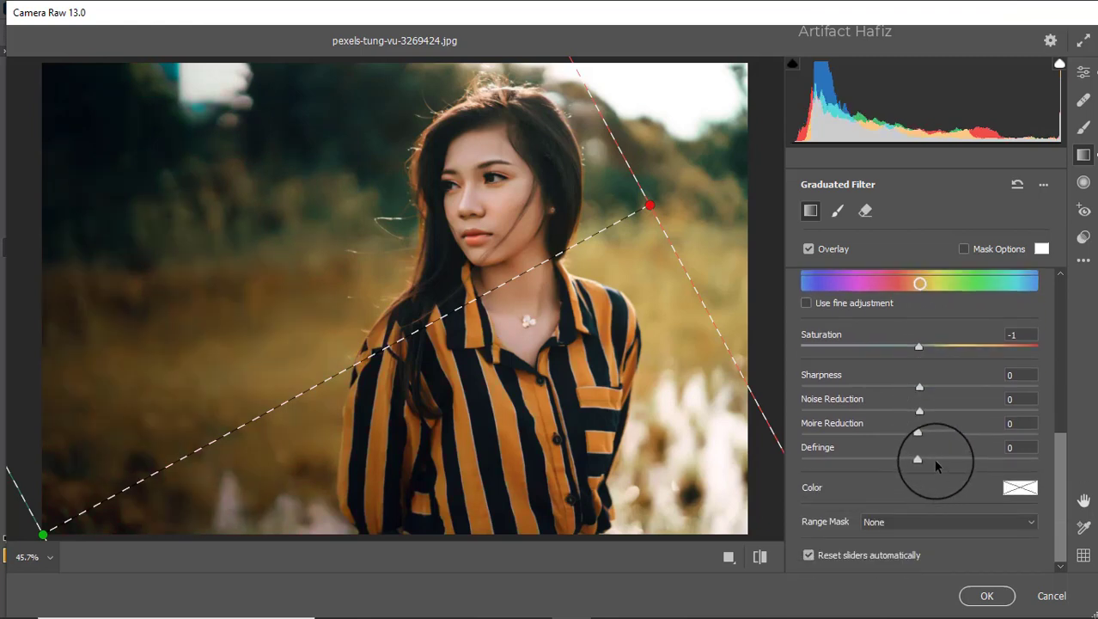
{"action": "scroll", "coordinate": [935, 464], "scroll_direction": "up", "scroll_amount": 2}
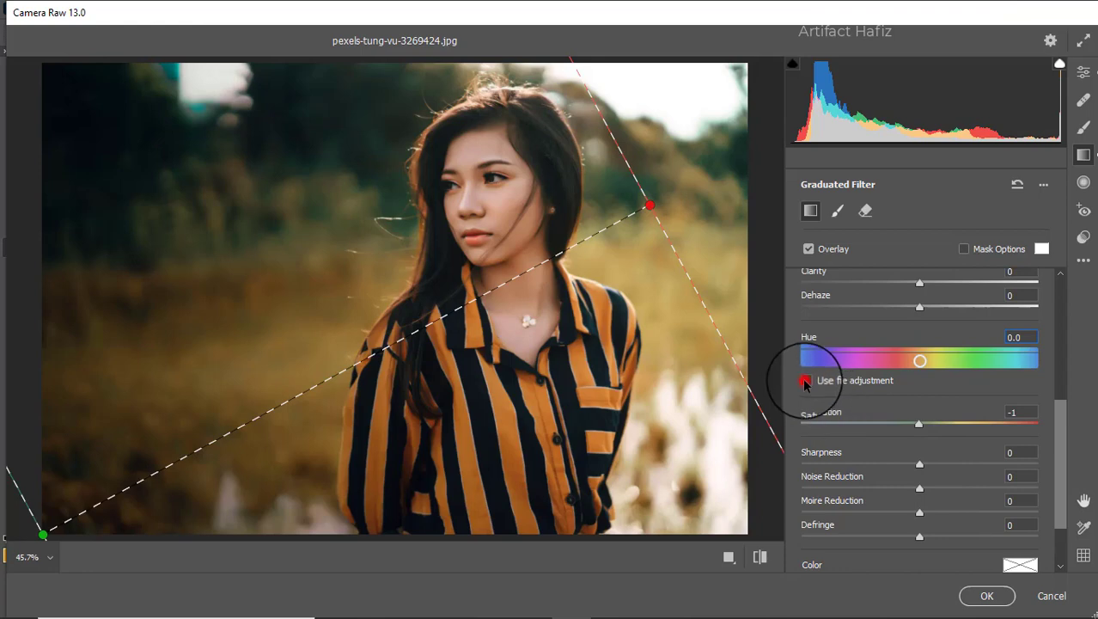
{"action": "left_click_drag", "start_coordinate": [918, 360], "coordinate": [961, 377]}
{"action": "left_click_drag", "start_coordinate": [821, 361], "coordinate": [956, 369]}
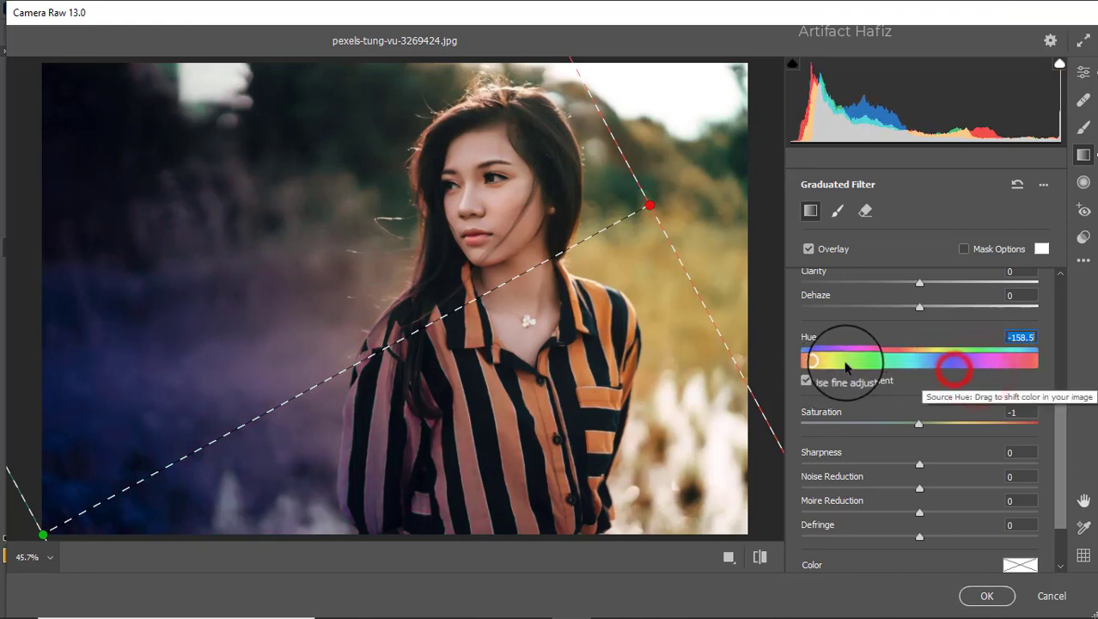
{"action": "mouse_move", "coordinate": [841, 364]}
{"action": "left_mouse_down"}
{"action": "mouse_move", "coordinate": [997, 368]}
{"action": "mouse_move", "coordinate": [932, 378]}
{"action": "mouse_move", "coordinate": [952, 359]}
{"action": "left_mouse_up"}
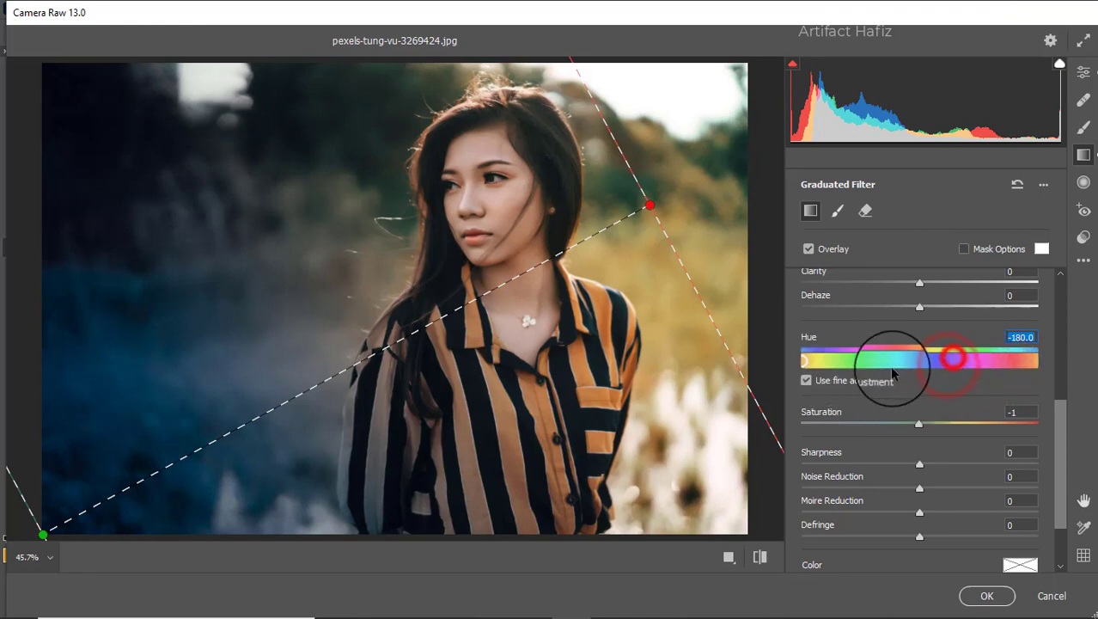
{"action": "left_click", "coordinate": [968, 362]}
{"action": "left_click", "coordinate": [994, 359]}
{"action": "left_click", "coordinate": [803, 381]}
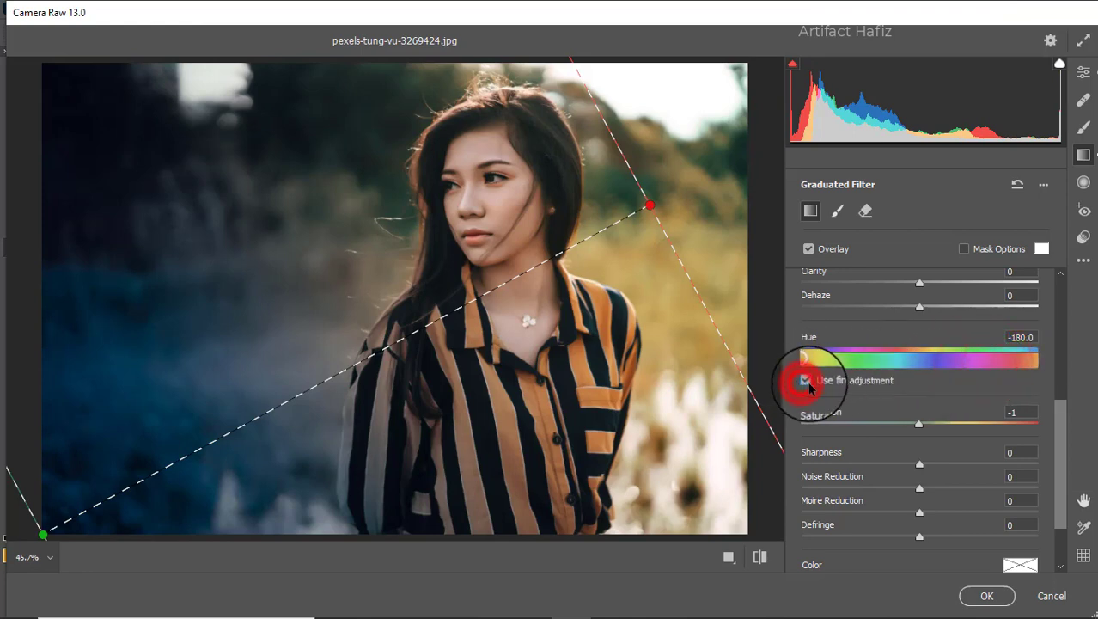
{"action": "double_click", "coordinate": [899, 360]}
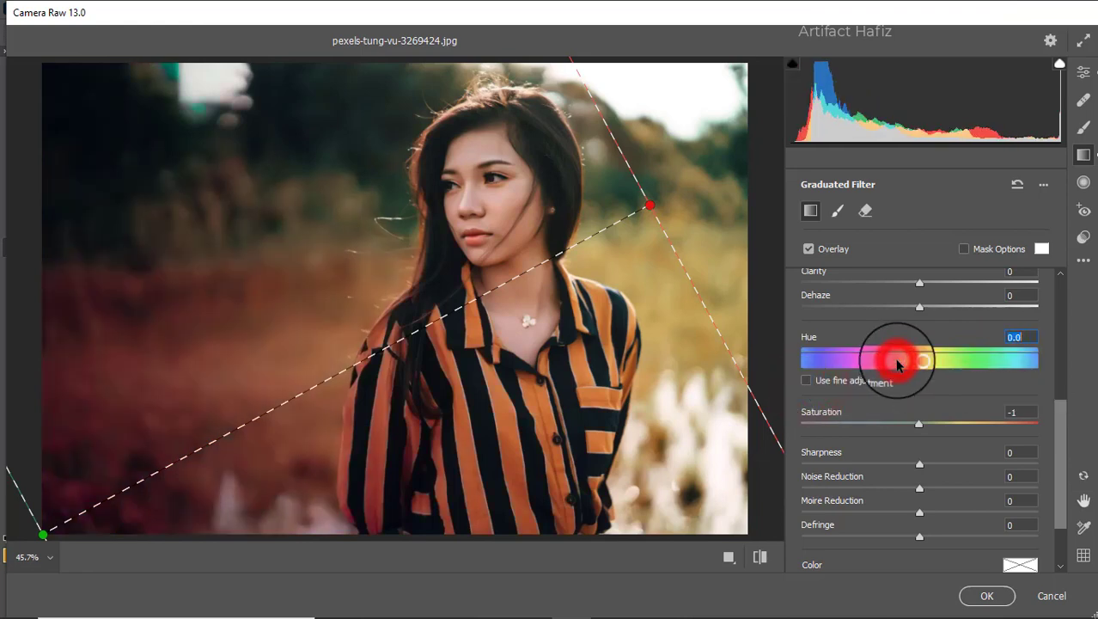
Set the graduated filter to Temperature +1, Tint -9, Exposure -1.75, Shadows +9, Whites +24 and Blacks +11, and apply the Camera Raw edits
{"action": "scroll", "coordinate": [941, 360], "scroll_direction": "up", "scroll_amount": 5}
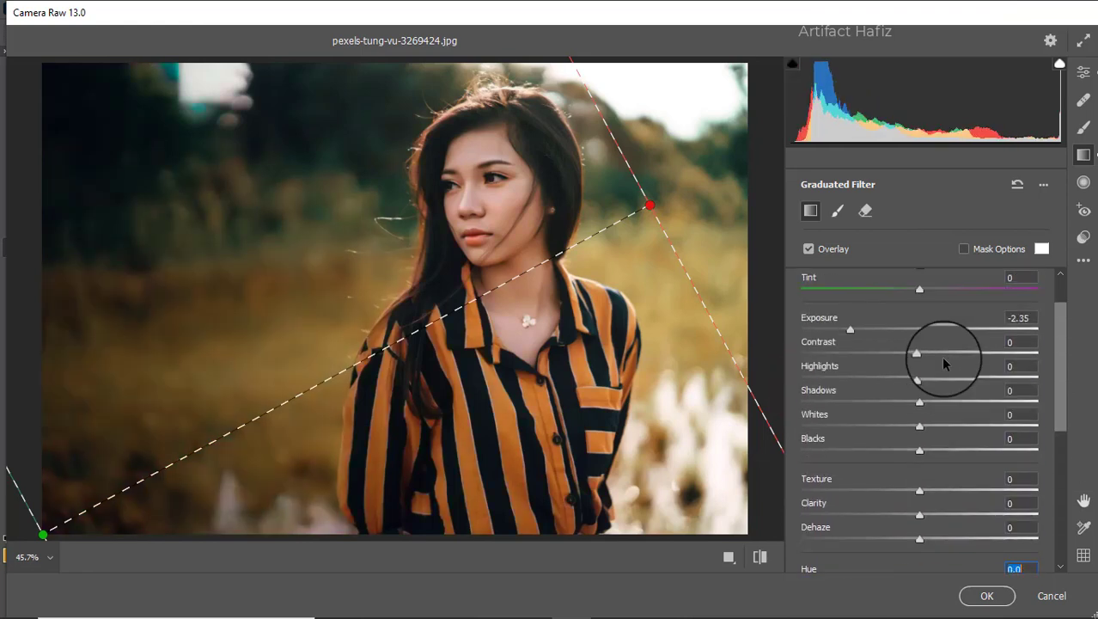
{"action": "scroll", "coordinate": [943, 359], "scroll_direction": "up", "scroll_amount": 1}
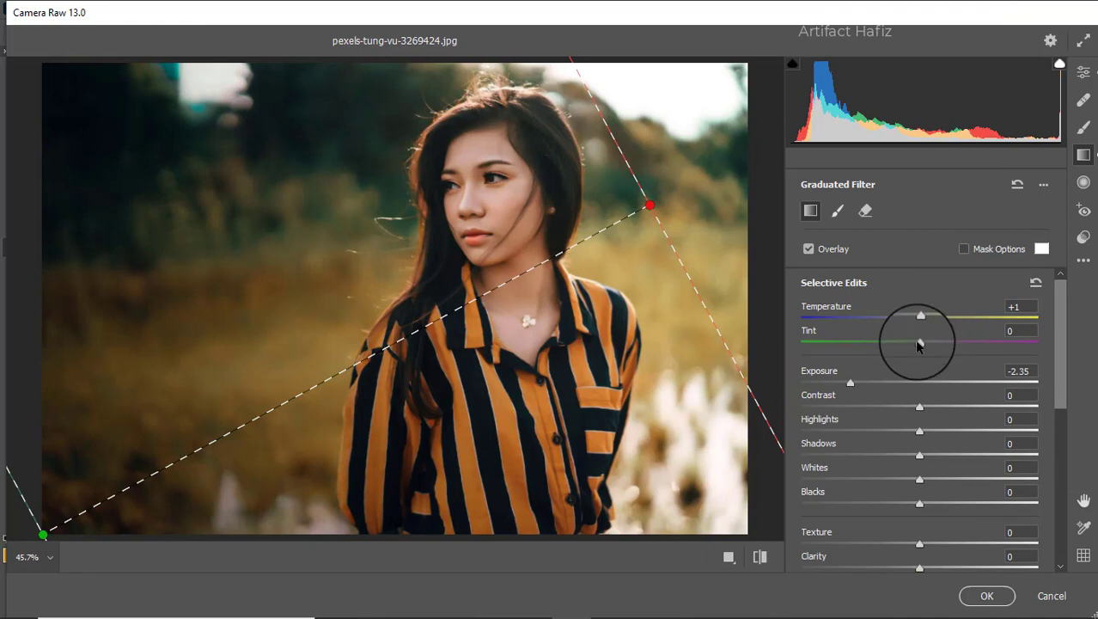
{"action": "left_click_drag", "start_coordinate": [919, 343], "coordinate": [885, 375]}
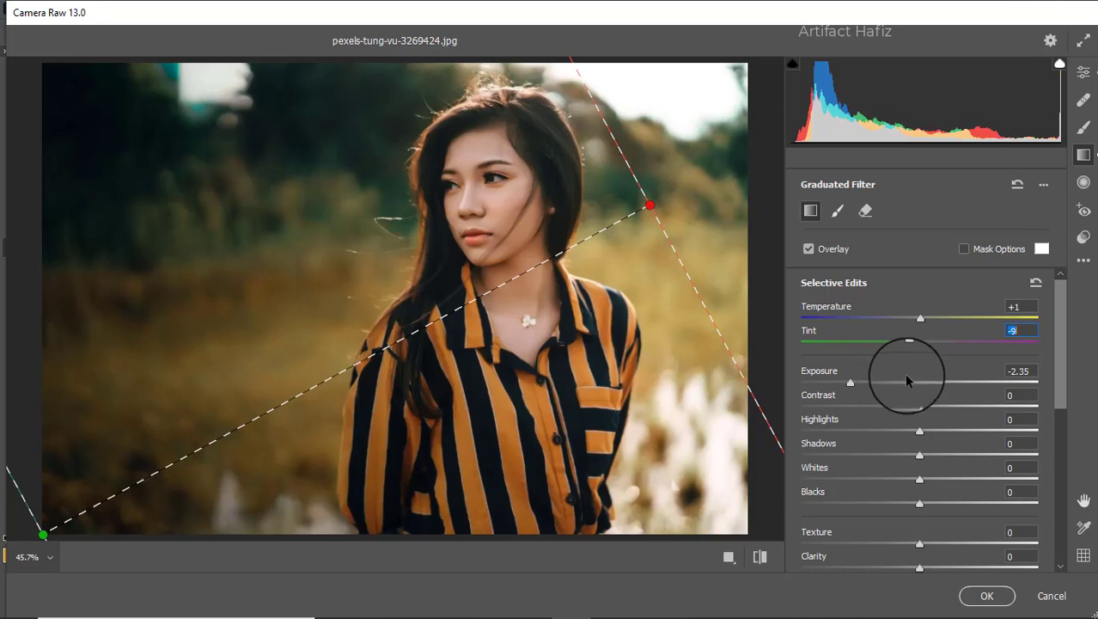
{"action": "mouse_move", "coordinate": [849, 384]}
{"action": "left_mouse_down"}
{"action": "mouse_move", "coordinate": [904, 386]}
{"action": "mouse_move", "coordinate": [869, 386]}
{"action": "left_mouse_up"}
{"action": "left_click_drag", "start_coordinate": [920, 454], "coordinate": [974, 464]}
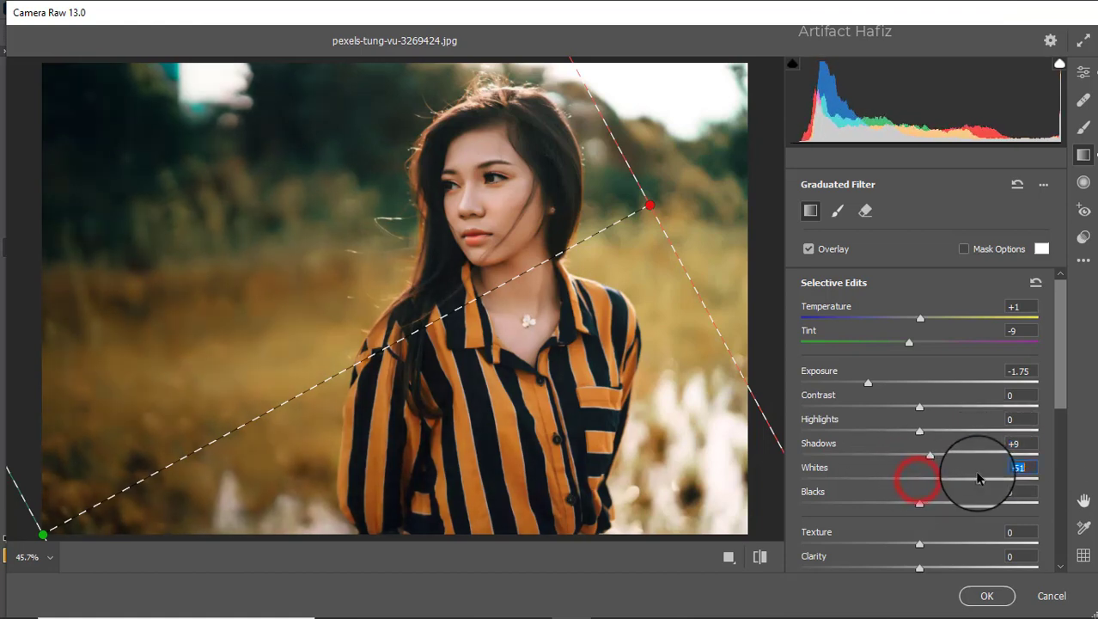
{"action": "mouse_move", "coordinate": [919, 502]}
{"action": "left_mouse_down"}
{"action": "mouse_move", "coordinate": [957, 503]}
{"action": "mouse_move", "coordinate": [935, 502]}
{"action": "left_mouse_up"}
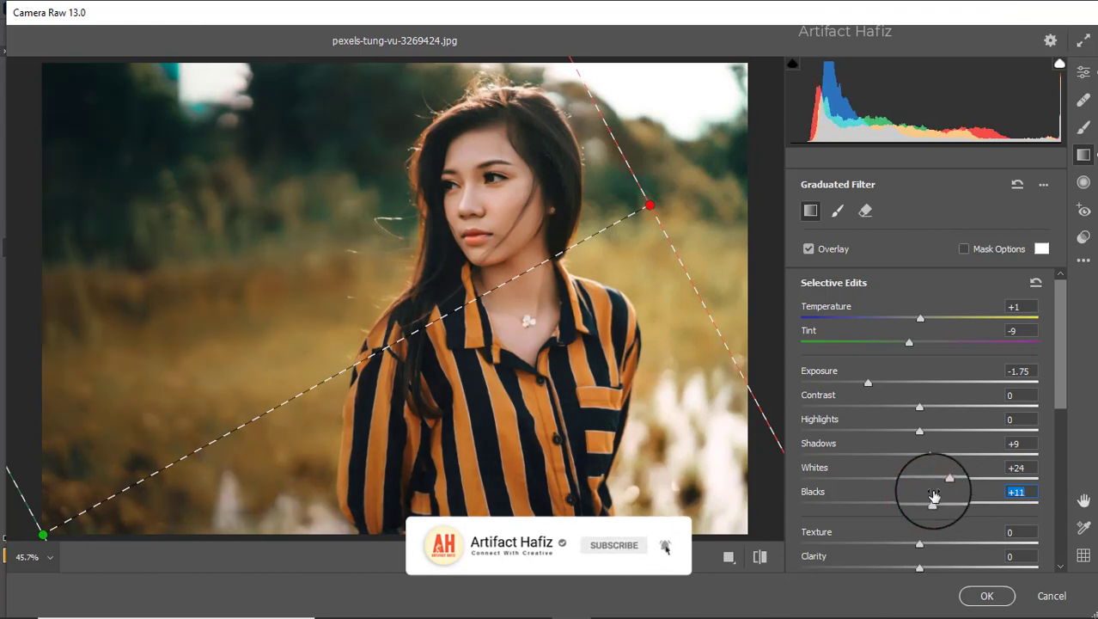
{"action": "scroll", "coordinate": [938, 471], "scroll_direction": "down", "scroll_amount": 3}
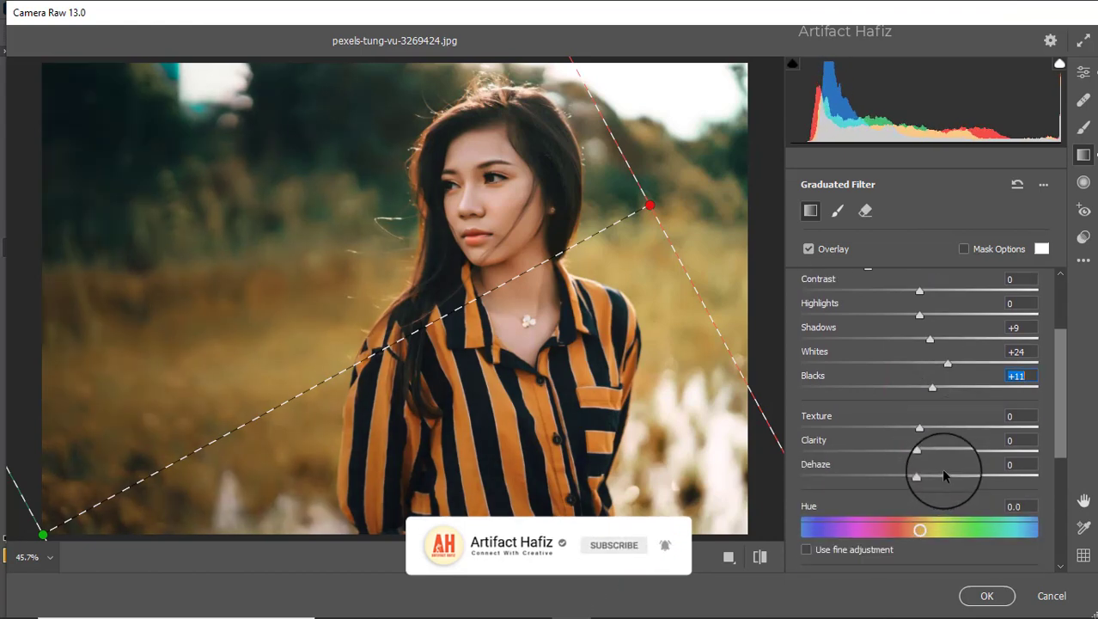
{"action": "scroll", "coordinate": [943, 464], "scroll_direction": "up", "scroll_amount": 3}
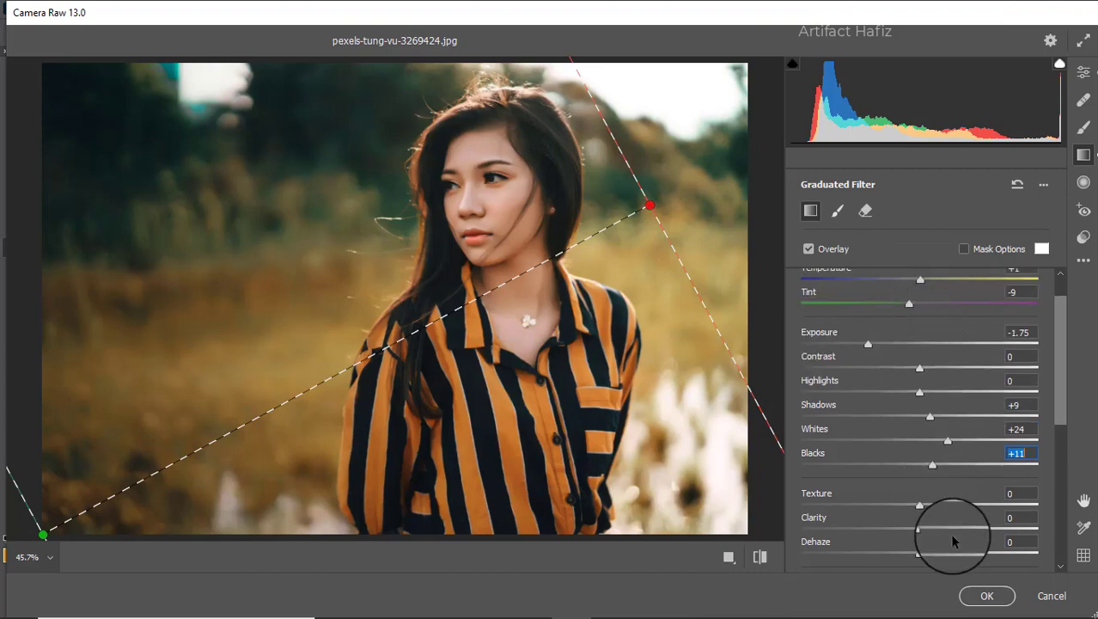
{"action": "left_click", "coordinate": [985, 594]}
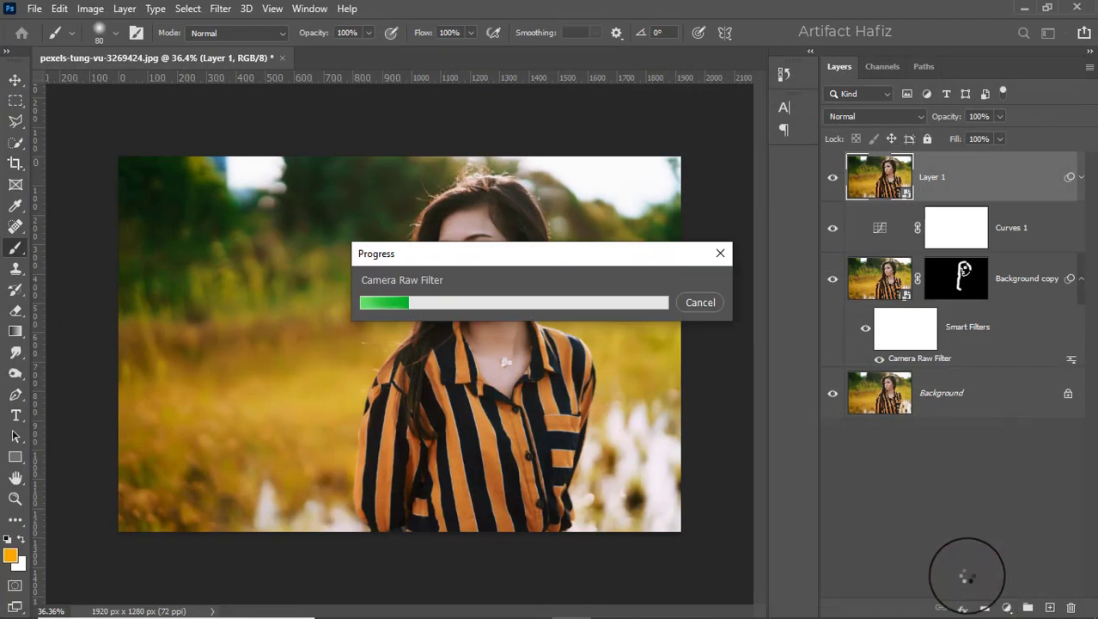
Compare the graded image with the original by toggling layer visibility to show only the Background layer
{"action": "left_click", "coordinate": [832, 178]}
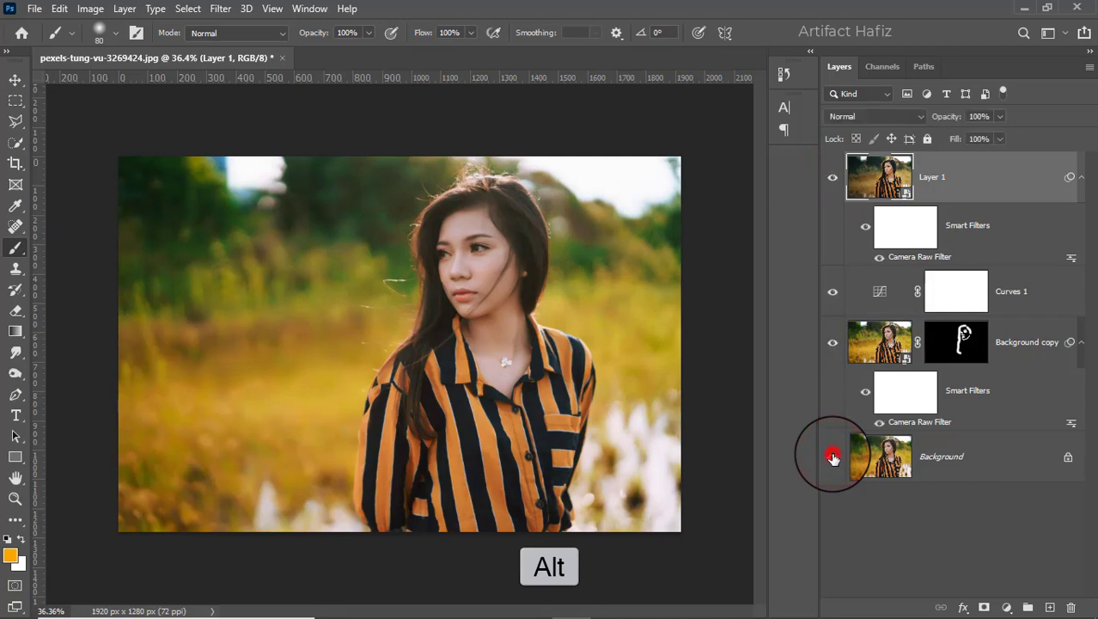
{"action": "left_click", "coordinate": [833, 457], "text": "alt"}
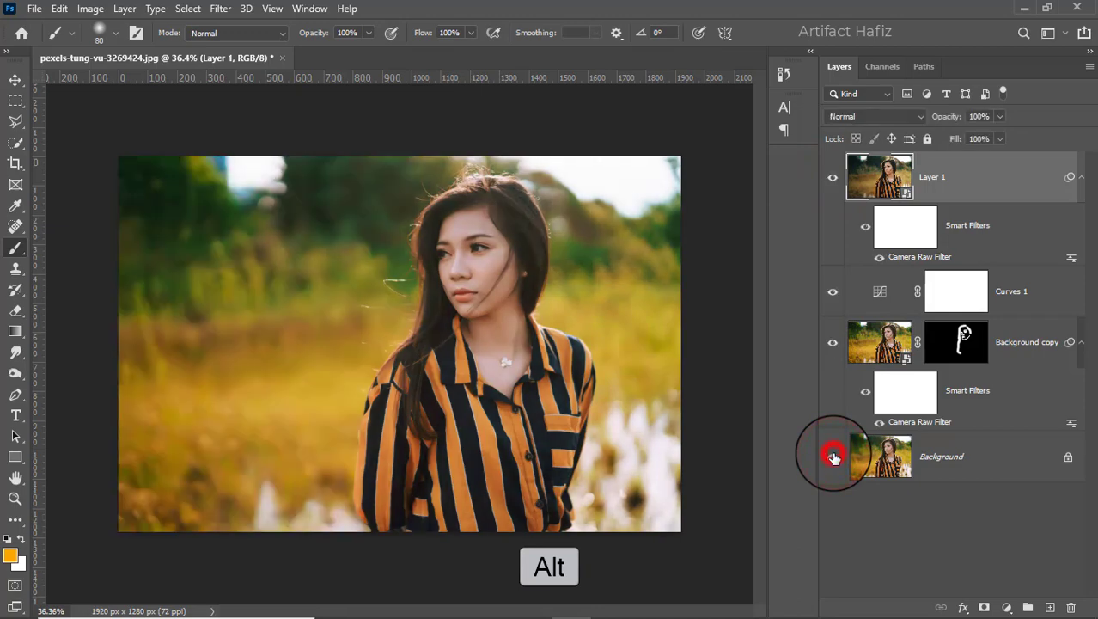